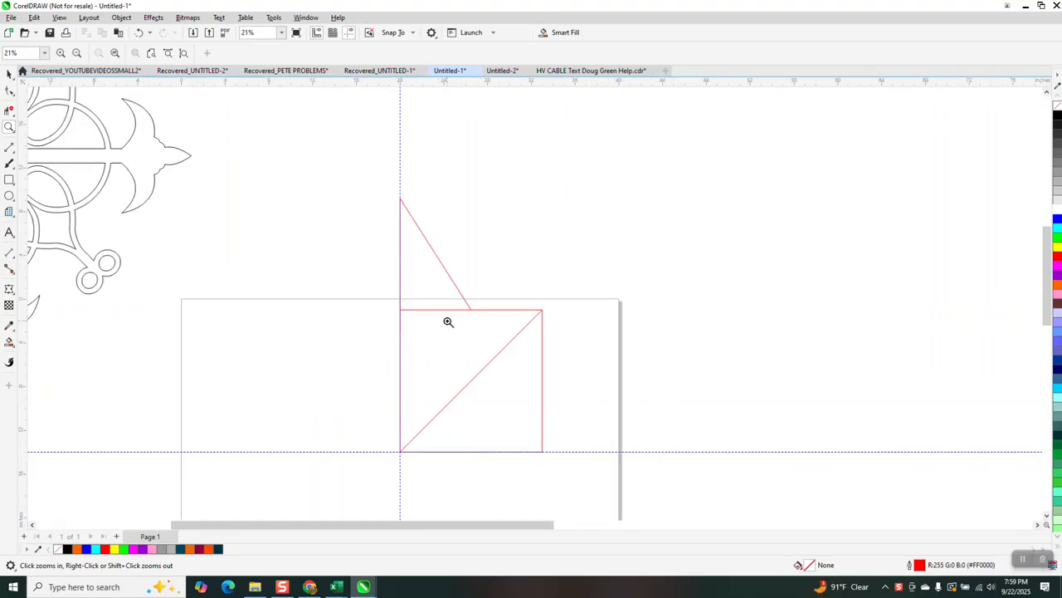
Delete the section of the square's upper edge that lies between the vertical line and the slanted line with Virtual Segment Delete
{"action": "left_click", "coordinate": [9, 147]}
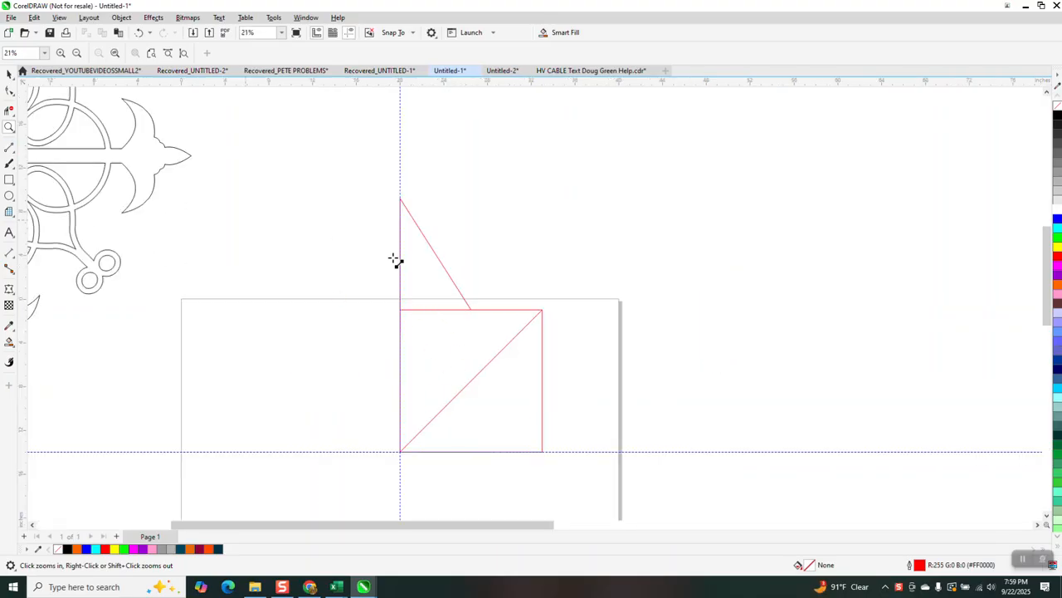
{"action": "left_click", "coordinate": [9, 110]}
{"action": "left_click", "coordinate": [439, 309]}
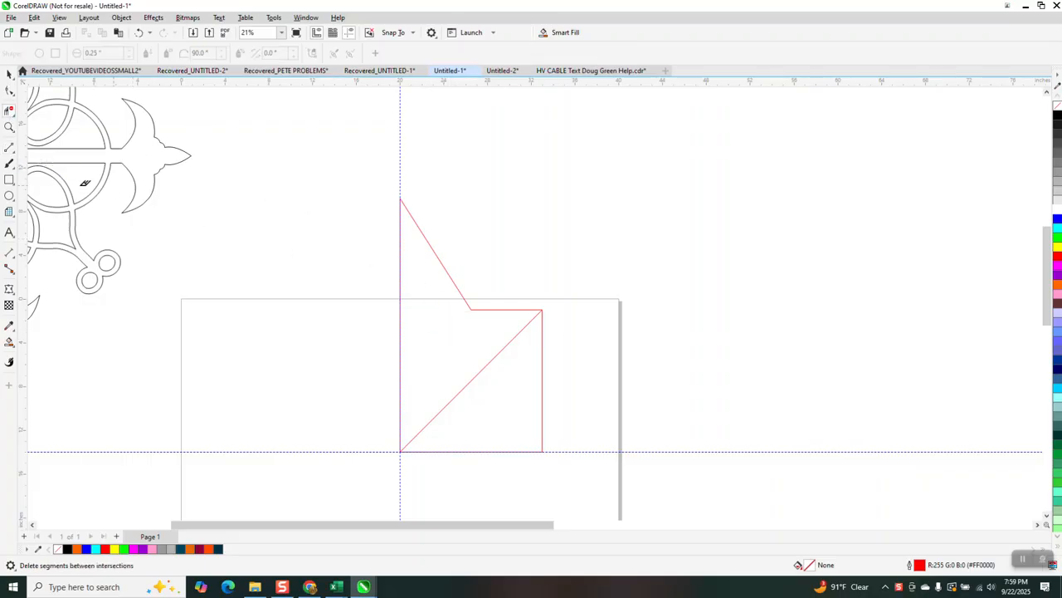
Try grouping the whole outline and mirroring a copy across the vertical guideline, and undo the mirrored copy
{"action": "key", "text": "space"}
{"action": "scroll", "coordinate": [414, 186], "scroll_direction": "down", "scroll_amount": 1}
{"action": "left_click_drag", "start_coordinate": [519, 363], "coordinate": [567, 404]}
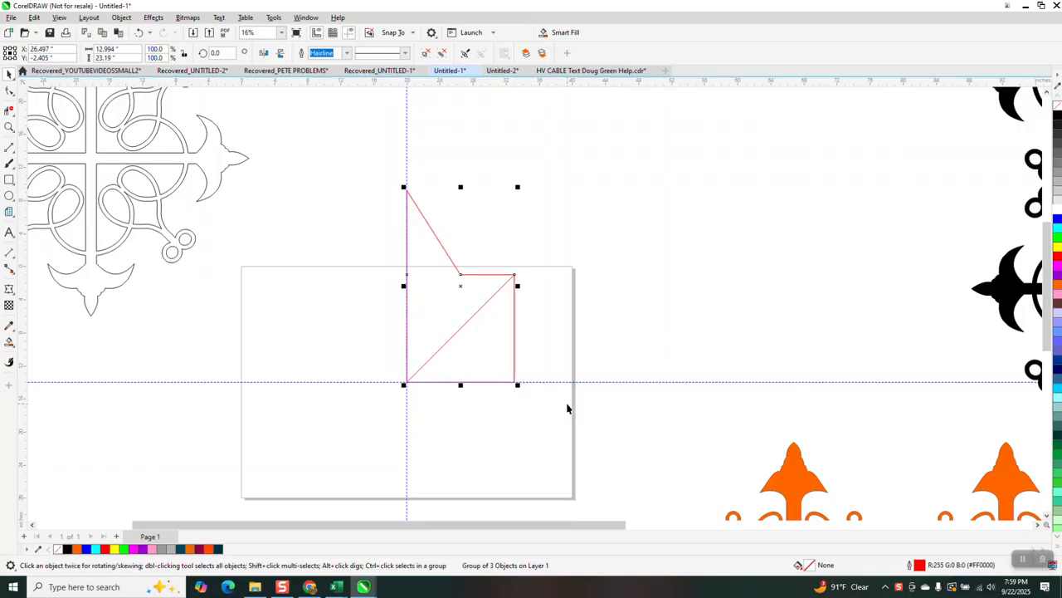
{"action": "left_click_drag", "start_coordinate": [519, 285], "coordinate": [381, 296]}
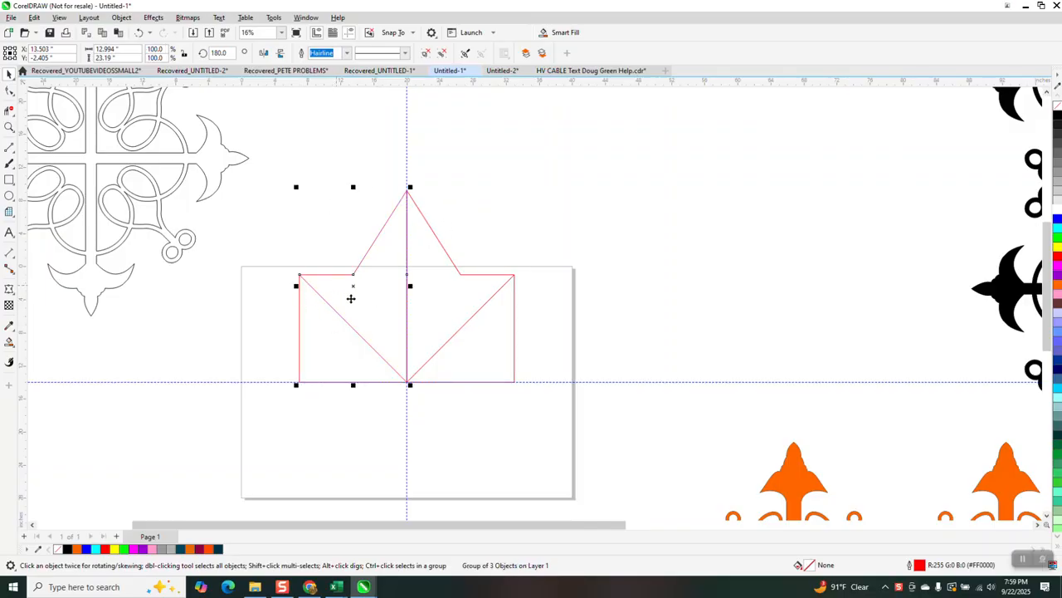
{"action": "left_click", "coordinate": [139, 32]}
Delete the square's right and bottom edges below the diagonal, and group the remaining half-star outline
{"action": "left_click", "coordinate": [10, 109]}
{"action": "left_click", "coordinate": [515, 363]}
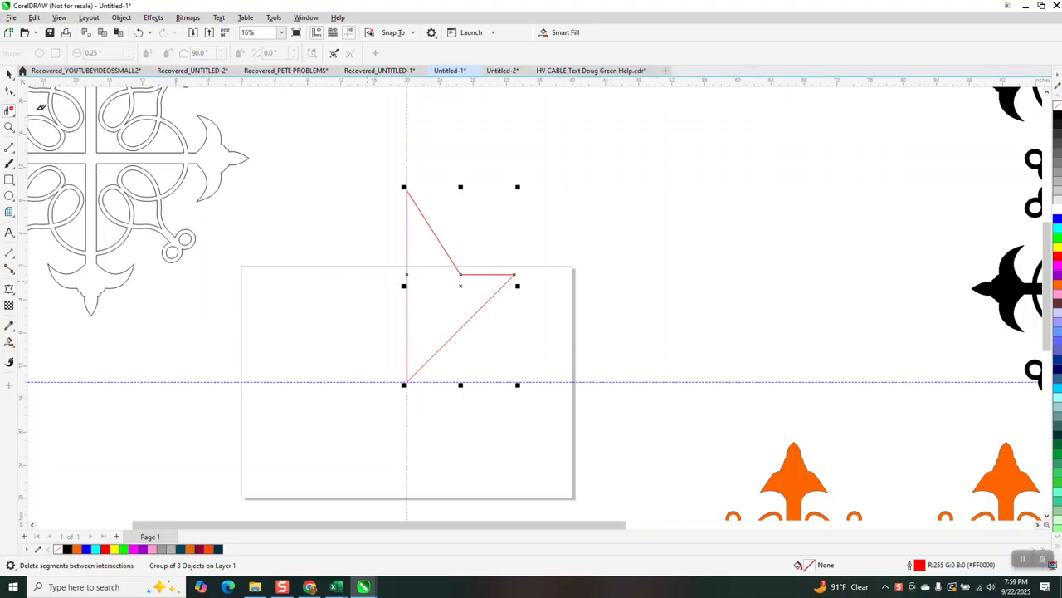
{"action": "left_click", "coordinate": [9, 74]}
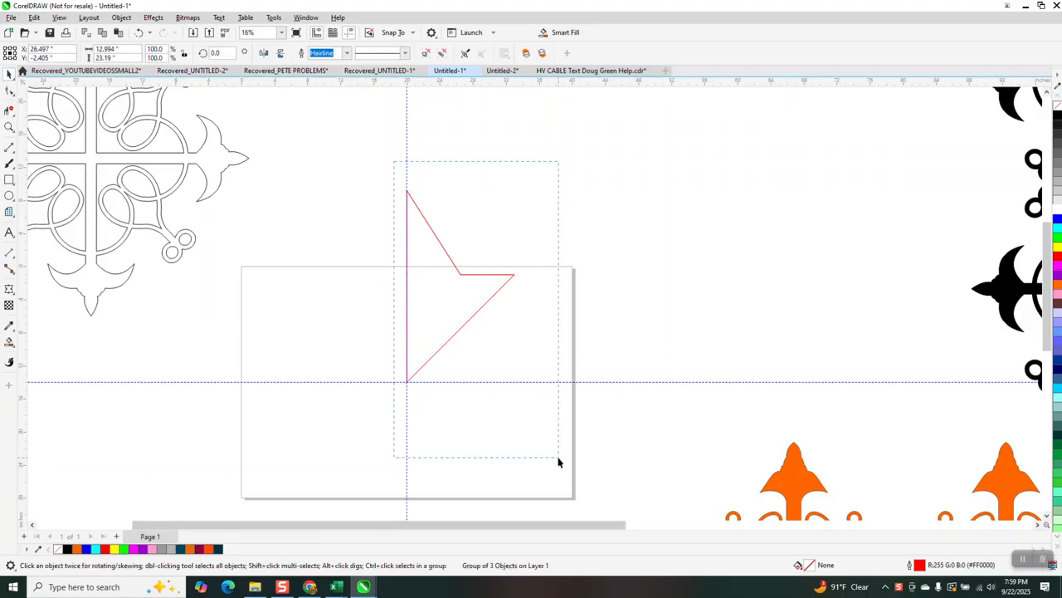
{"action": "left_click_drag", "start_coordinate": [558, 463], "coordinate": [559, 457]}
{"action": "key", "text": "ctrl+g"}
Mirror a copy of the grouped half-star outline across the vertical guideline and group both halves
{"action": "left_click_drag", "start_coordinate": [517, 286], "coordinate": [380, 299]}
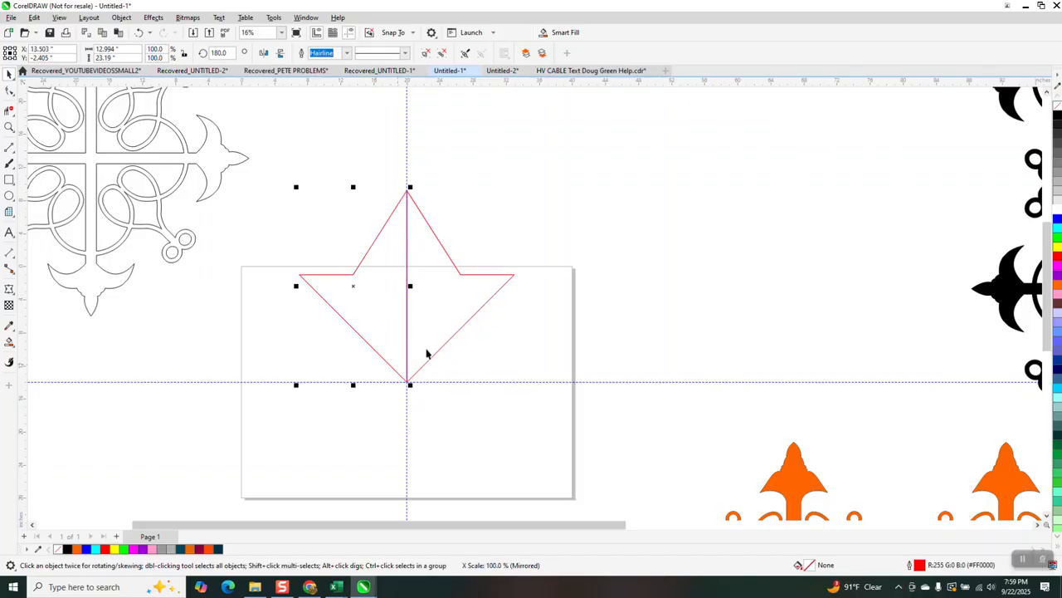
{"action": "scroll", "coordinate": [417, 339], "scroll_direction": "down", "scroll_amount": 2}
{"action": "left_click_drag", "start_coordinate": [304, 217], "coordinate": [523, 396]}
{"action": "key", "text": "ctrl+g"}
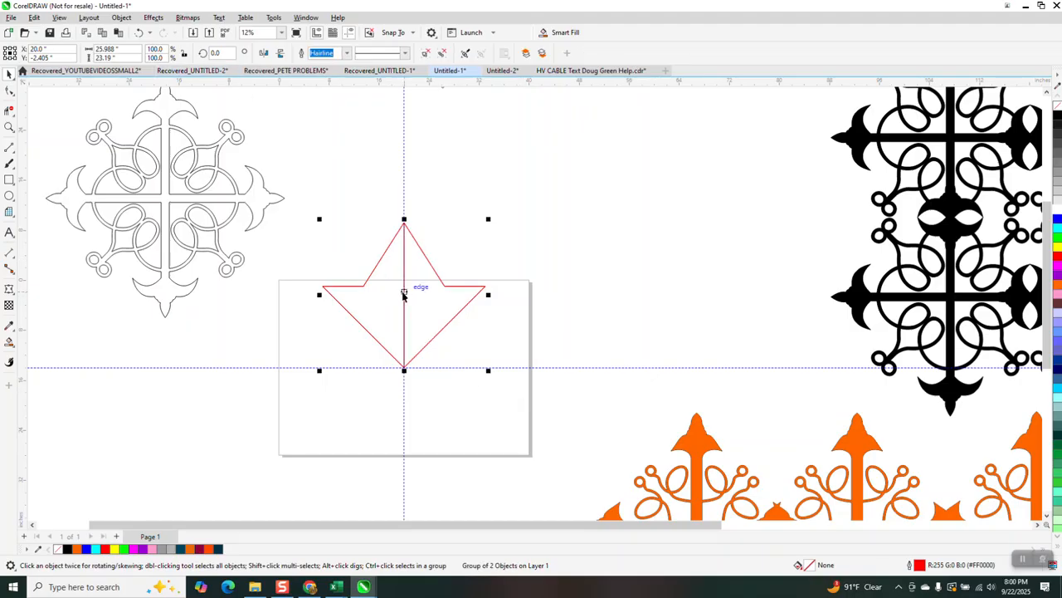
Rotate a copy of the grouped star point by 90 degrees around the guideline intersection
{"action": "key", "text": "Escape"}
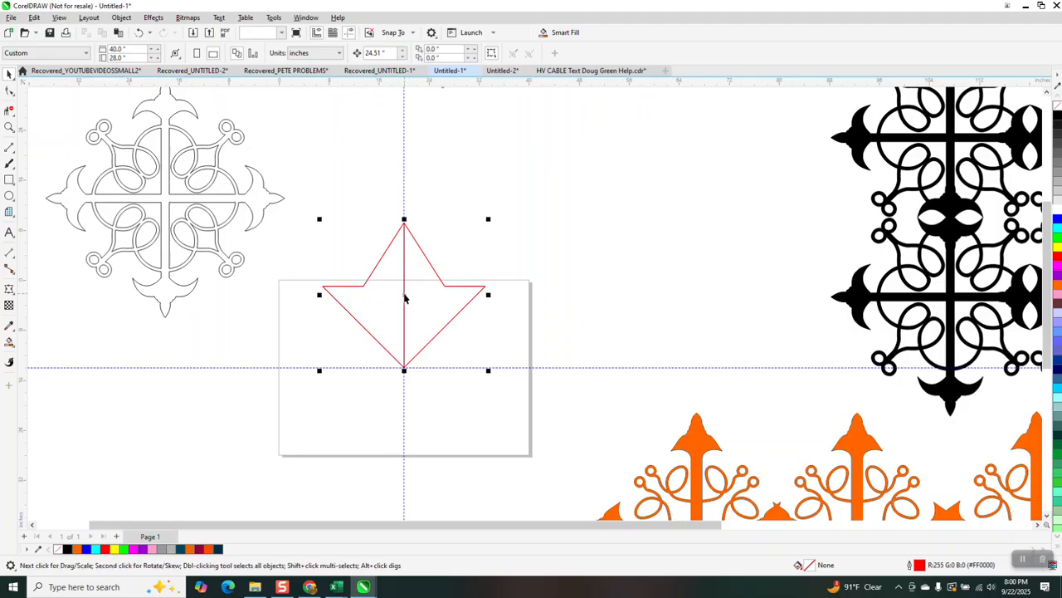
{"action": "left_click", "coordinate": [405, 299]}
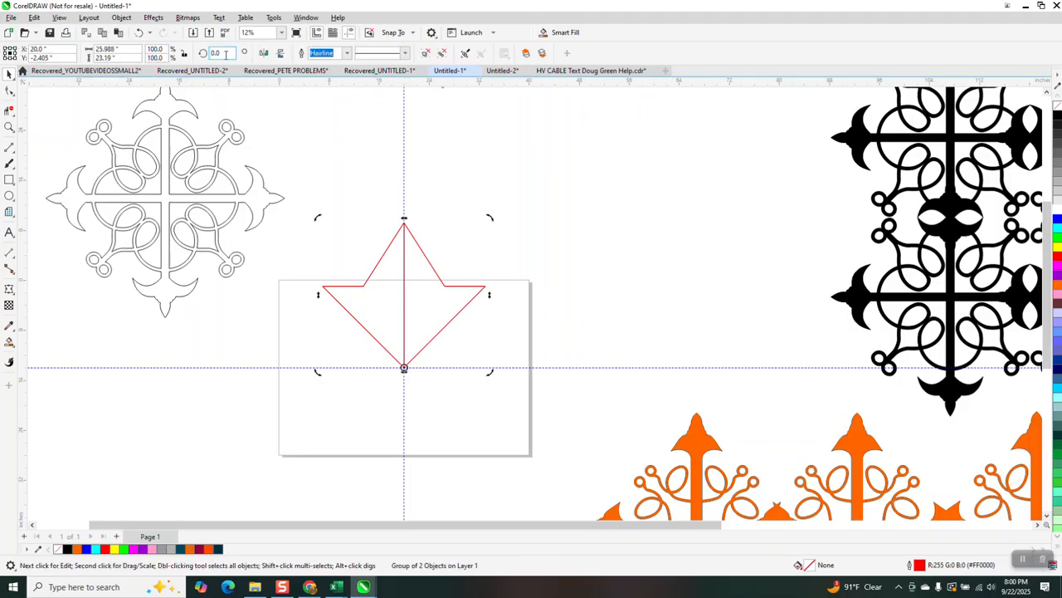
{"action": "type", "text": "90"}
{"action": "key", "text": "Return"}
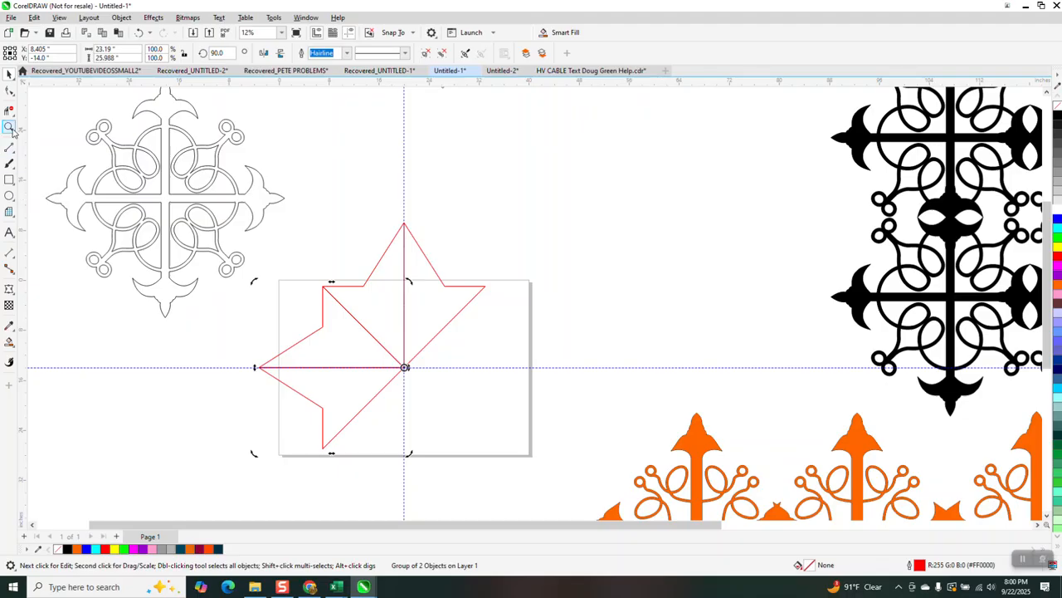
Undo the rotated copy, the grouping and the mirrored copy so only the half-star outline remains
{"action": "left_click", "coordinate": [10, 128]}
{"action": "left_click_drag", "start_coordinate": [327, 280], "coordinate": [367, 308]}
{"action": "scroll", "coordinate": [234, 242], "scroll_direction": "down", "scroll_amount": 5}
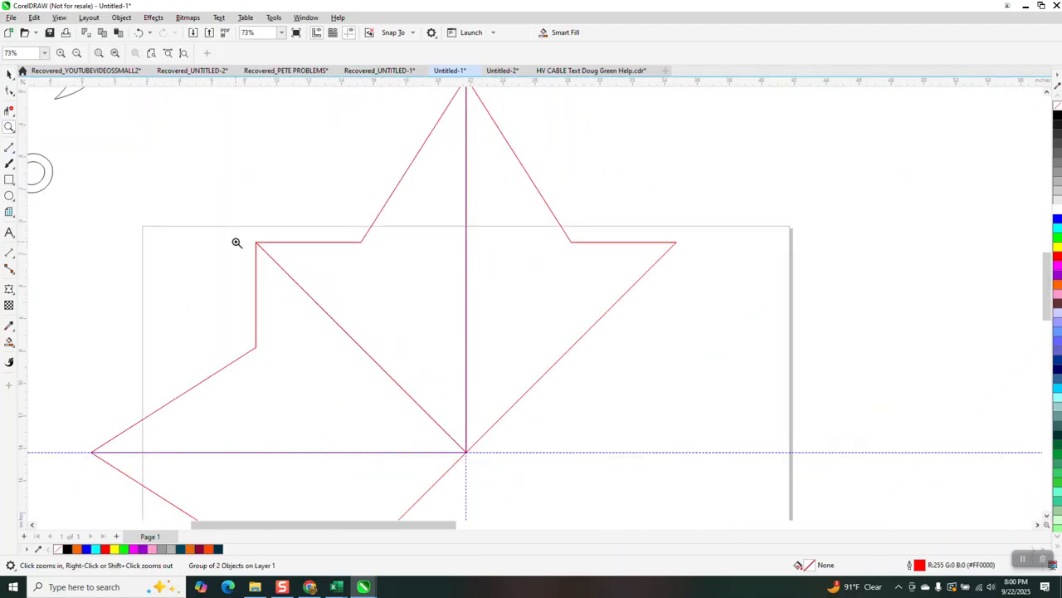
{"action": "left_click", "coordinate": [139, 32]}
{"action": "left_click", "coordinate": [138, 32]}
{"action": "left_click", "coordinate": [139, 33]}
{"action": "left_click", "coordinate": [139, 32]}
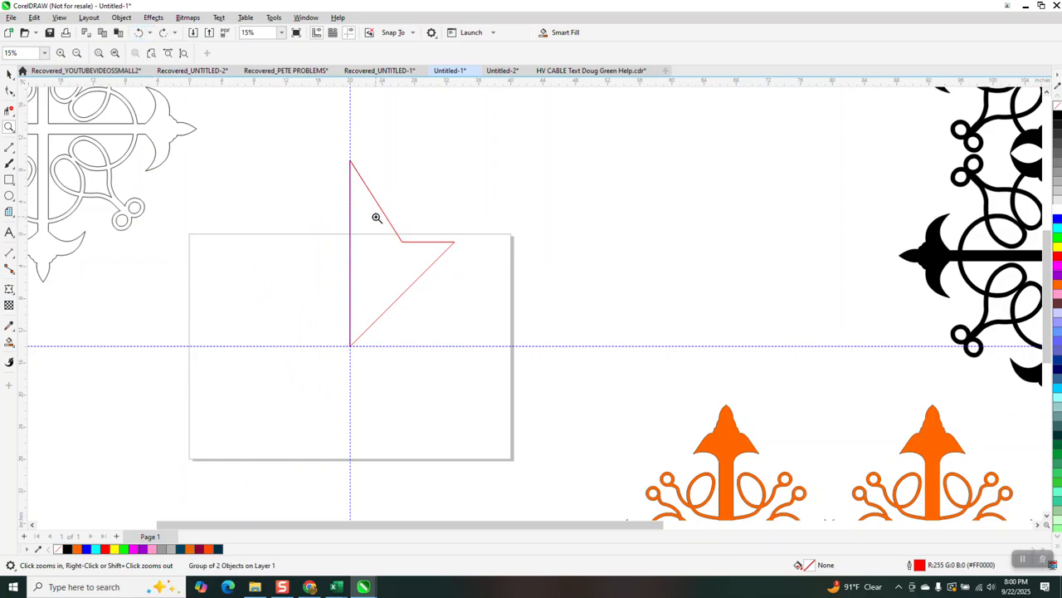
Try moving the half-star outline away from the guidelines toward the page's upper right corner, and undo the move
{"action": "left_click", "coordinate": [10, 74]}
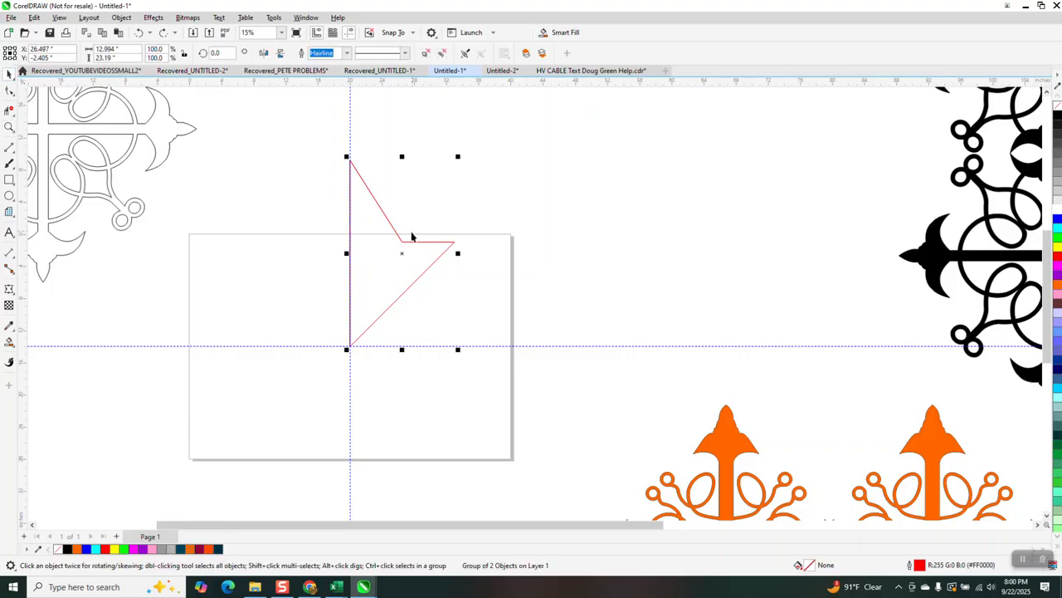
{"action": "left_click_drag", "start_coordinate": [405, 253], "coordinate": [507, 227]}
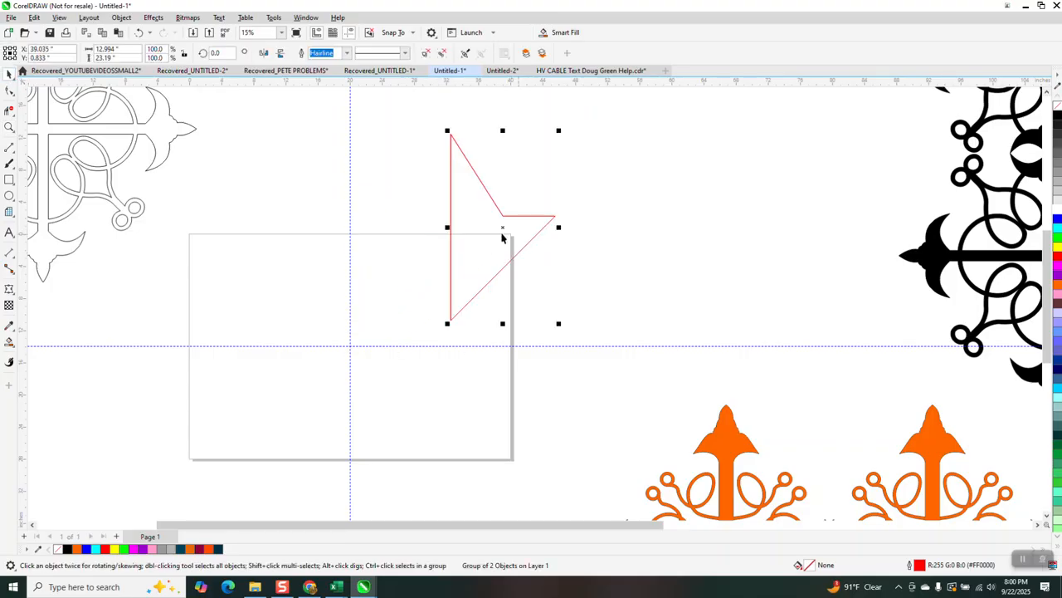
{"action": "left_click", "coordinate": [139, 32]}
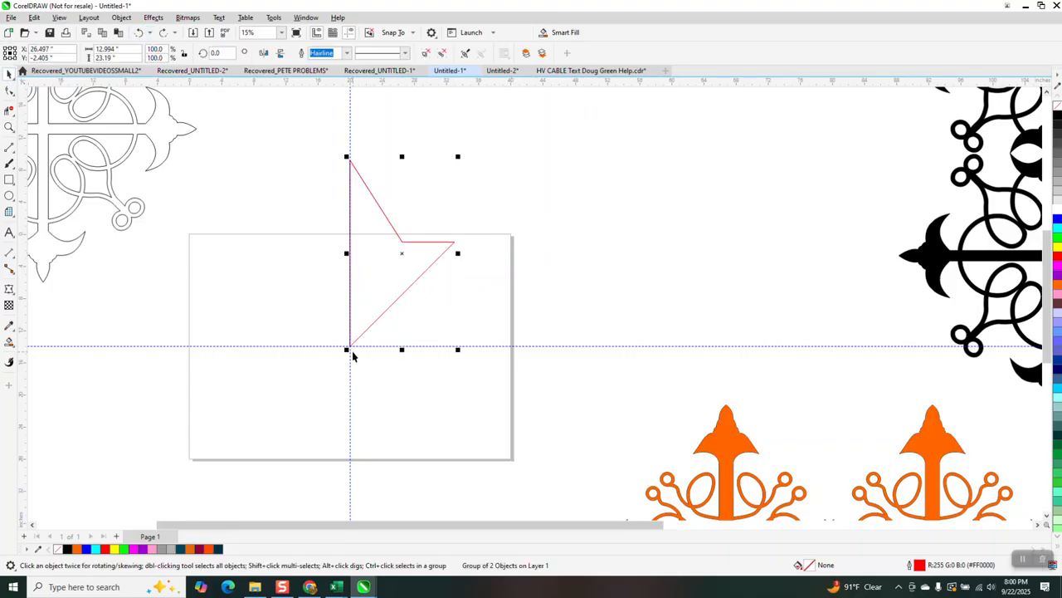
Draw a looping freehand curve about 11.9 by 18 inches inside the half-star, with both ends crossing its vertical edge
{"action": "left_click", "coordinate": [9, 127]}
{"action": "left_click_drag", "start_coordinate": [506, 397], "coordinate": [506, 397]}
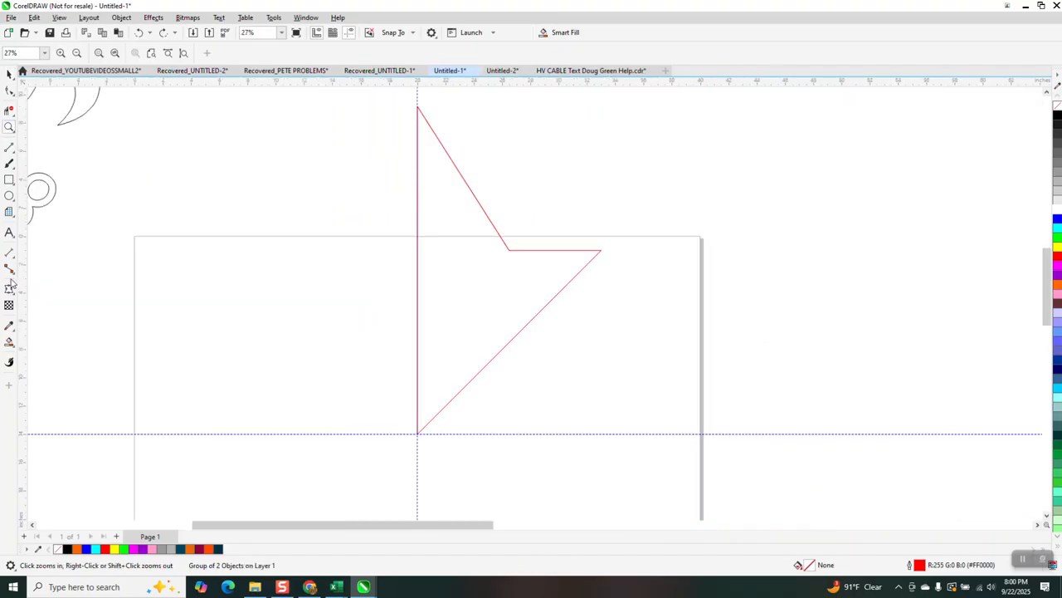
{"action": "left_click", "coordinate": [15, 153]}
{"action": "mouse_move", "coordinate": [15, 165]}
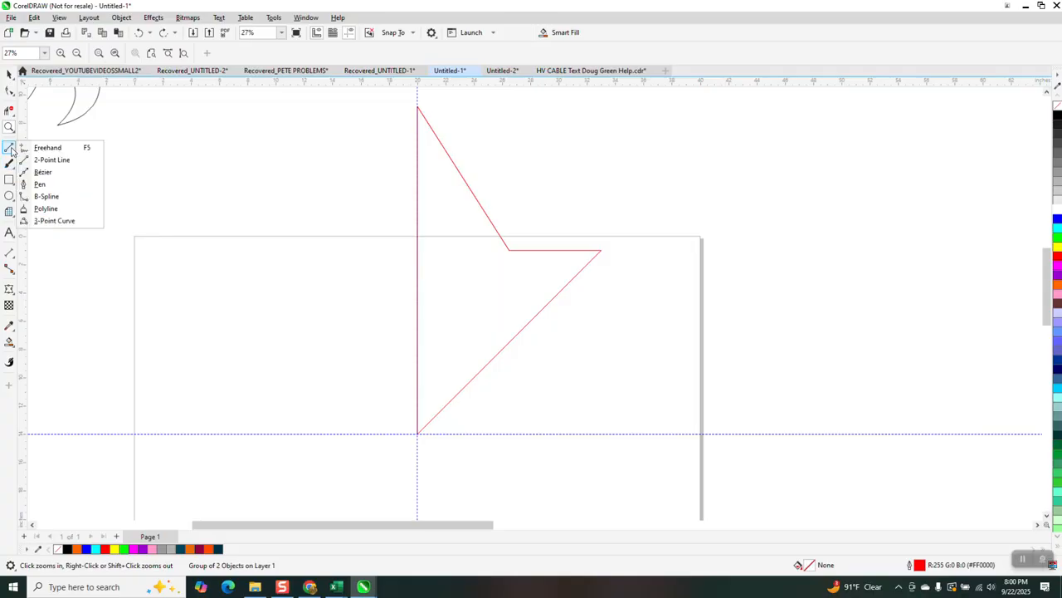
{"action": "left_click", "coordinate": [47, 148]}
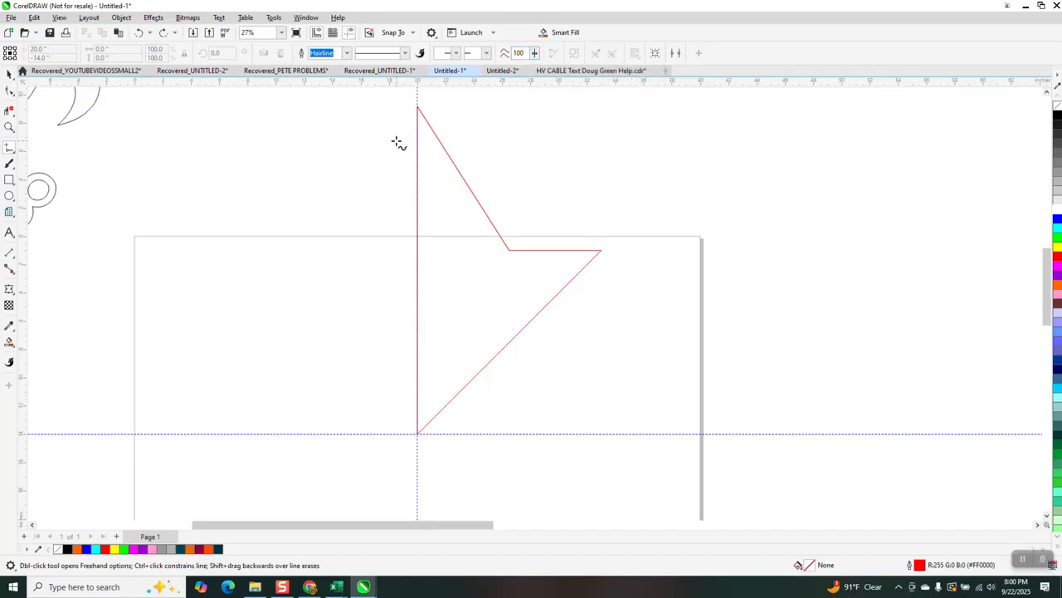
{"action": "mouse_move", "coordinate": [397, 140]}
{"action": "left_mouse_down"}
{"action": "mouse_move", "coordinate": [428, 144]}
{"action": "mouse_move", "coordinate": [454, 204]}
{"action": "mouse_move", "coordinate": [449, 231]}
{"action": "mouse_move", "coordinate": [428, 231]}
{"action": "mouse_move", "coordinate": [436, 193]}
{"action": "mouse_move", "coordinate": [465, 204]}
{"action": "mouse_move", "coordinate": [477, 234]}
{"action": "left_mouse_up"}
{"action": "mouse_move", "coordinate": [476, 273]}
{"action": "left_mouse_down"}
{"action": "mouse_move", "coordinate": [457, 290]}
{"action": "mouse_move", "coordinate": [431, 274]}
{"action": "mouse_move", "coordinate": [440, 249]}
{"action": "mouse_move", "coordinate": [464, 261]}
{"action": "mouse_move", "coordinate": [478, 286]}
{"action": "mouse_move", "coordinate": [524, 289]}
{"action": "mouse_move", "coordinate": [562, 265]}
{"action": "mouse_move", "coordinate": [539, 254]}
{"action": "mouse_move", "coordinate": [508, 287]}
{"action": "mouse_move", "coordinate": [507, 311]}
{"action": "mouse_move", "coordinate": [487, 322]}
{"action": "mouse_move", "coordinate": [450, 304]}
{"action": "mouse_move", "coordinate": [443, 323]}
{"action": "mouse_move", "coordinate": [473, 339]}
{"action": "mouse_move", "coordinate": [507, 330]}
{"action": "mouse_move", "coordinate": [444, 382]}
{"action": "mouse_move", "coordinate": [431, 387]}
{"action": "mouse_move", "coordinate": [432, 315]}
{"action": "mouse_move", "coordinate": [392, 309]}
{"action": "left_mouse_up"}
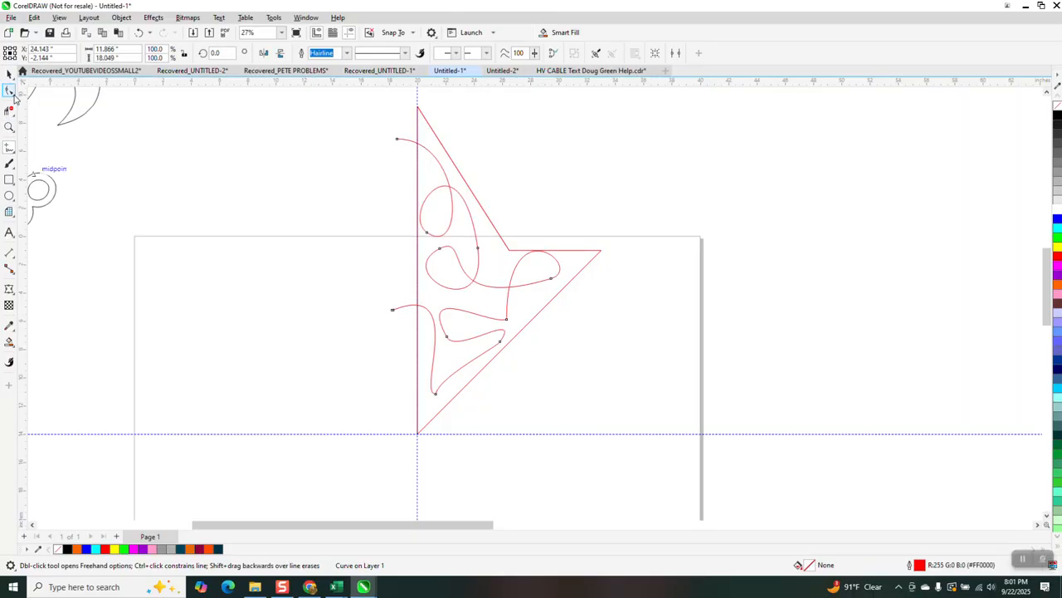
Select the half-star outline, shift it 24.51 inches to the right of the freehand curve, and undo the shift
{"action": "left_click", "coordinate": [12, 95]}
{"action": "left_click", "coordinate": [7, 77]}
{"action": "left_click", "coordinate": [7, 76]}
{"action": "left_click", "coordinate": [437, 124]}
{"action": "left_click", "coordinate": [439, 136]}
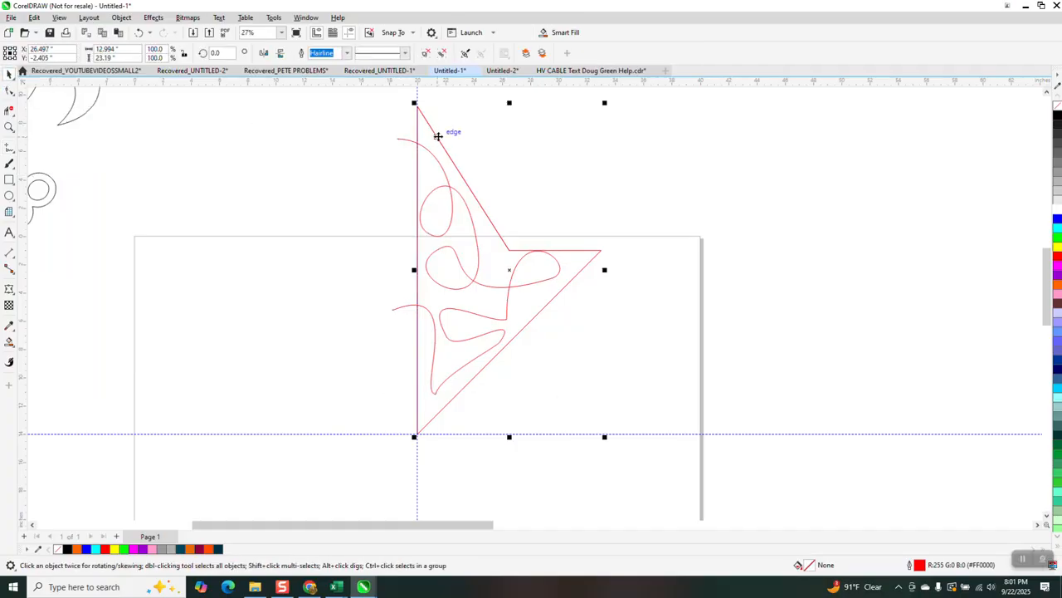
{"action": "key", "text": "shift+Right"}
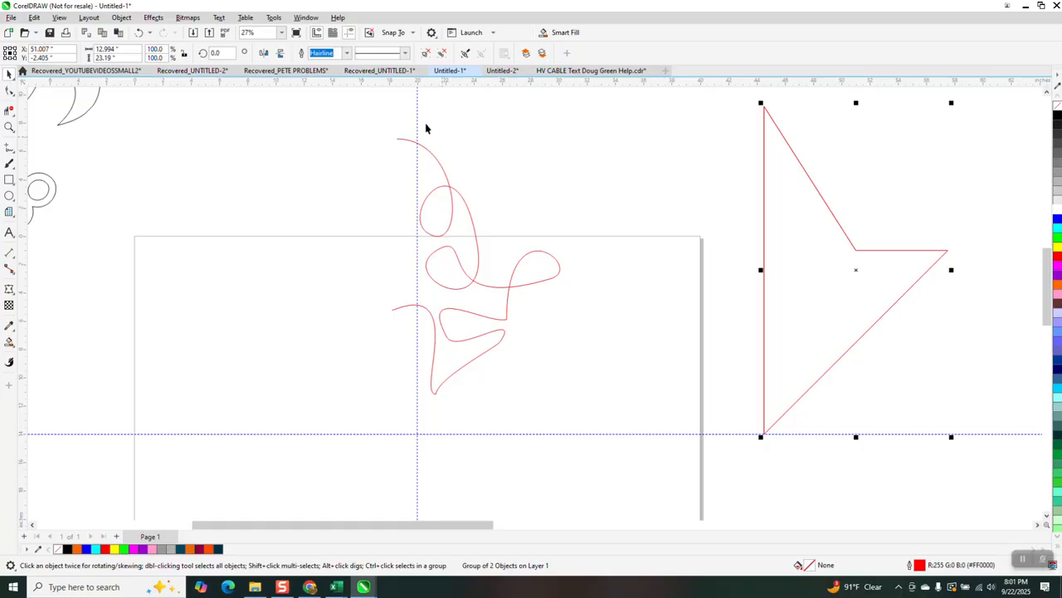
{"action": "key", "text": "ctrl+z"}
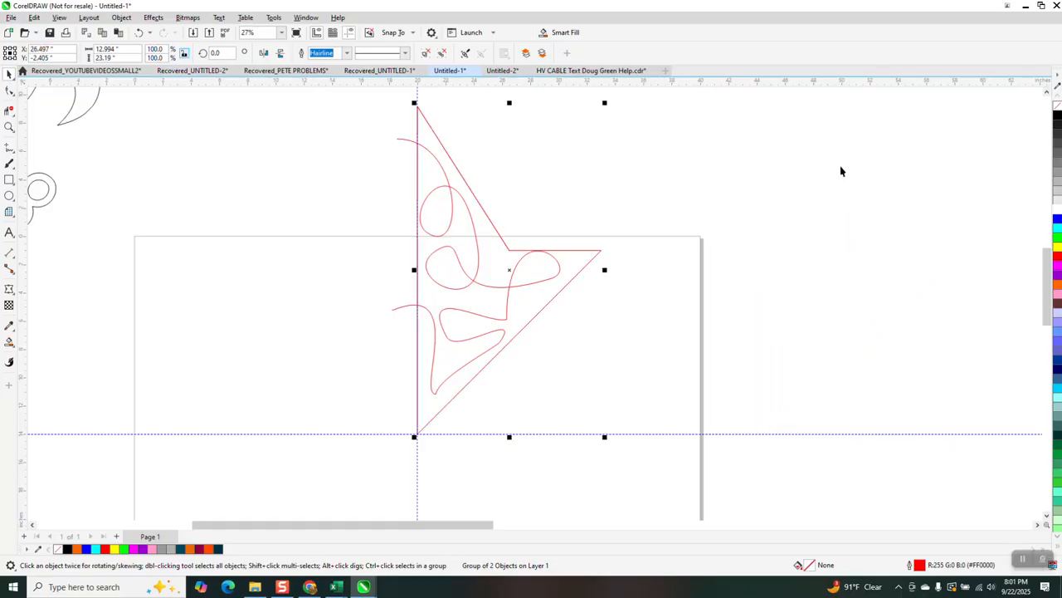
Recolor the half-star outline black and lock it in place
{"action": "right_click", "coordinate": [1057, 117]}
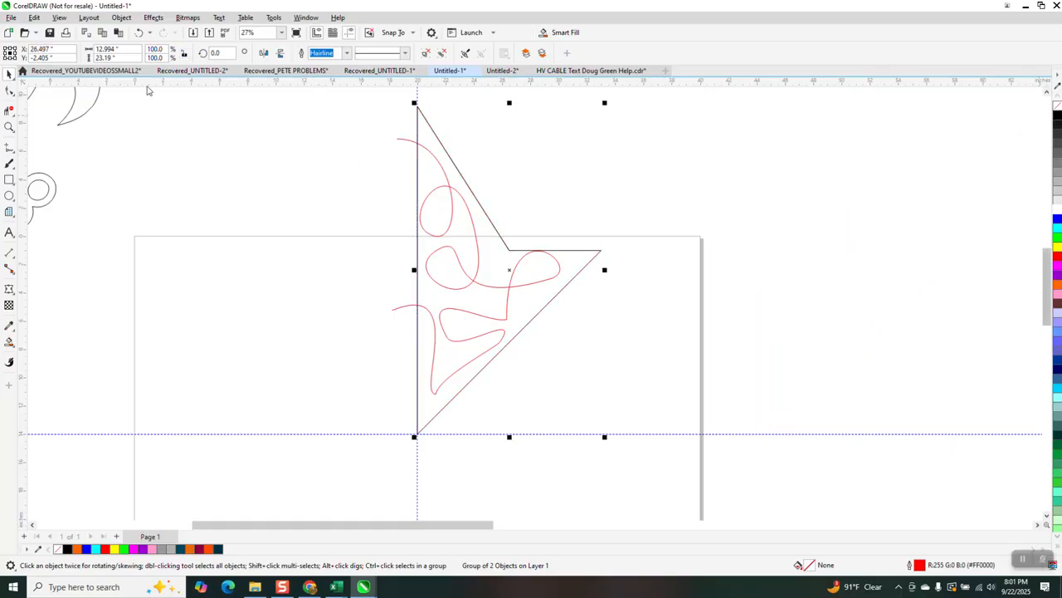
{"action": "left_click", "coordinate": [121, 18]}
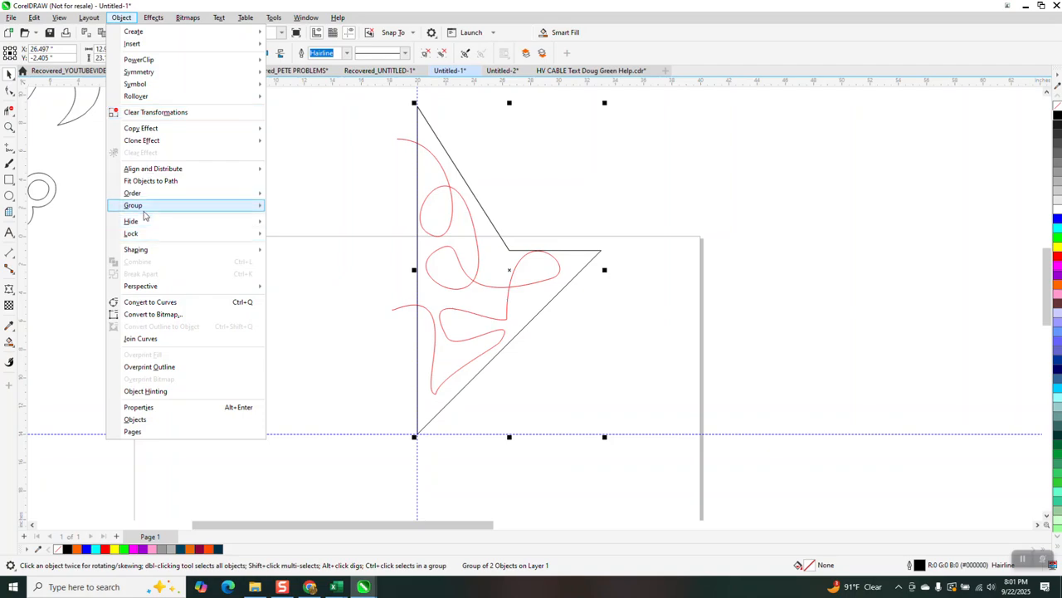
{"action": "mouse_move", "coordinate": [133, 233]}
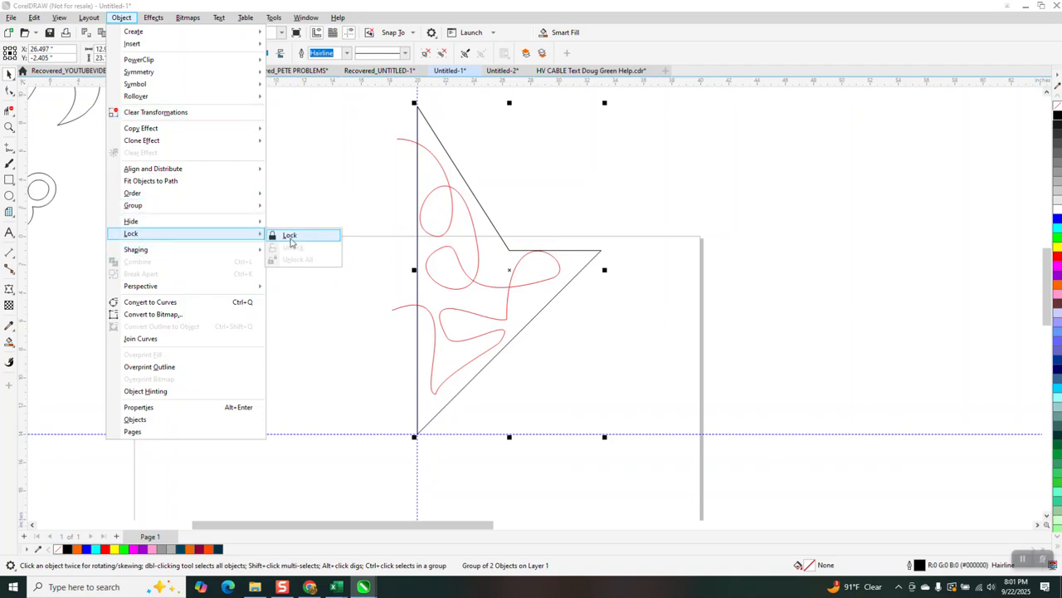
{"action": "left_click", "coordinate": [291, 239]}
{"action": "left_click", "coordinate": [353, 210]}
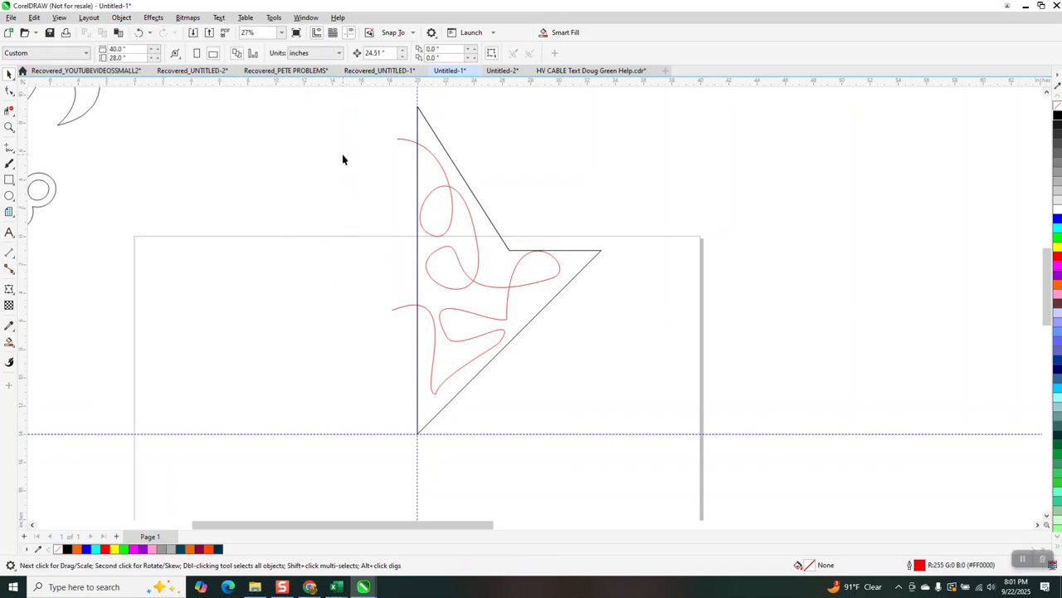
Select the red freehand curve and smooth it with the Smooth tool at a nib size of 2.0 inches
{"action": "left_click_drag", "start_coordinate": [512, 409], "coordinate": [623, 428]}
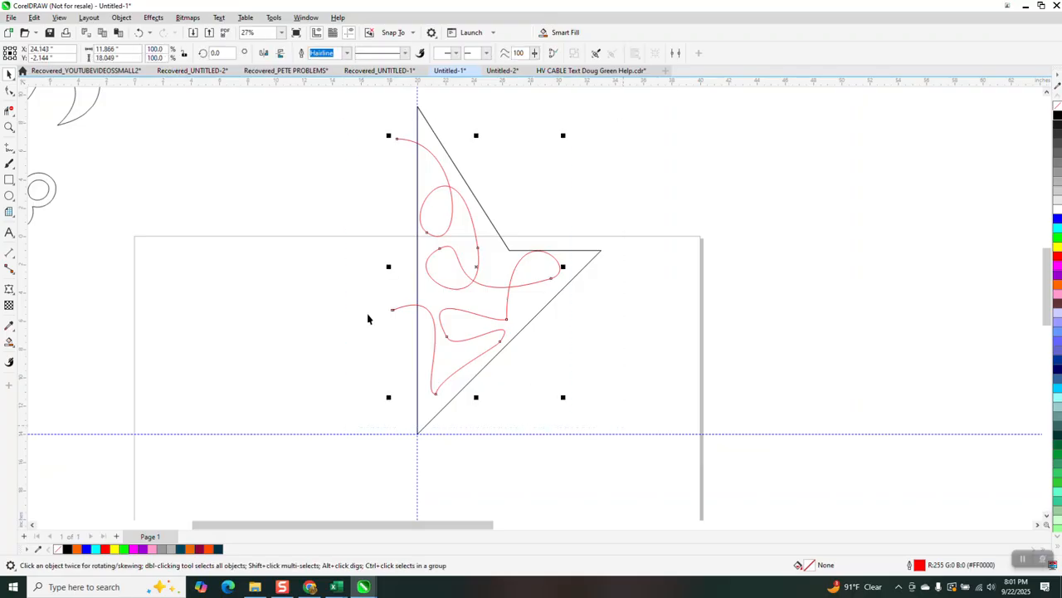
{"action": "left_click", "coordinate": [14, 117]}
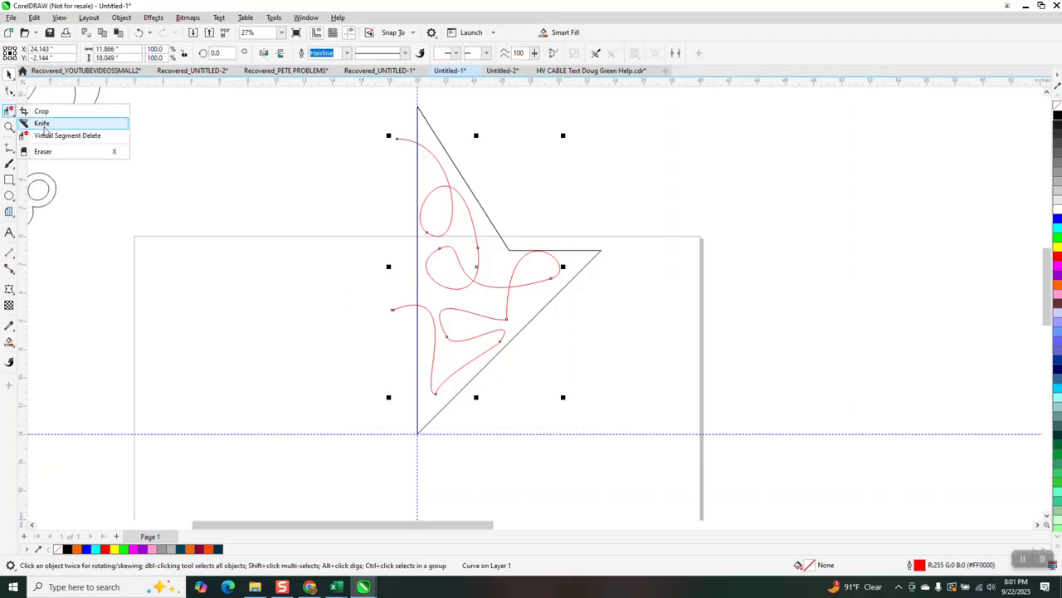
{"action": "mouse_move", "coordinate": [13, 93]}
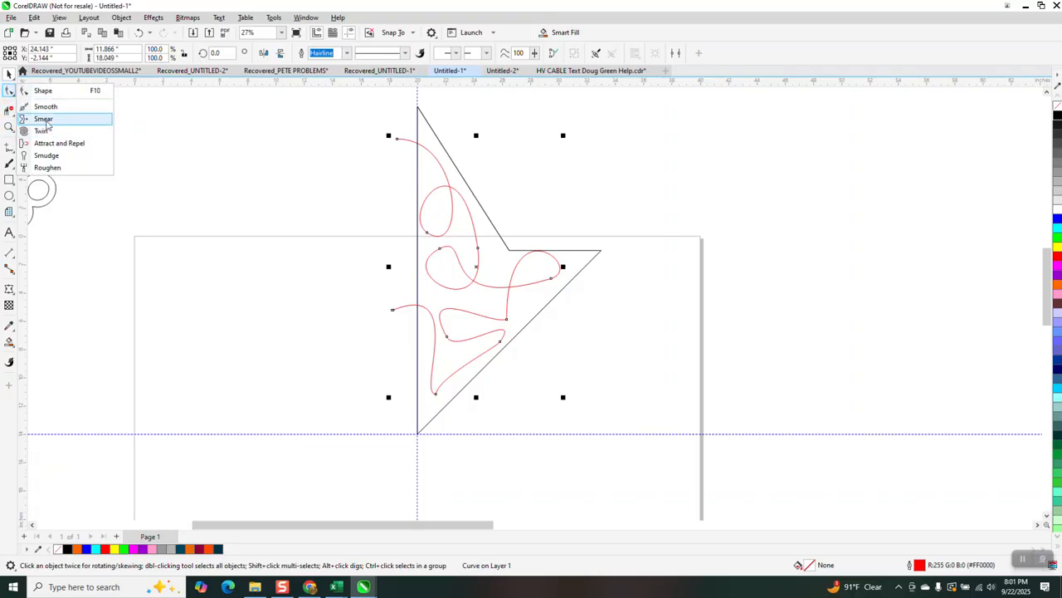
{"action": "left_click", "coordinate": [45, 106]}
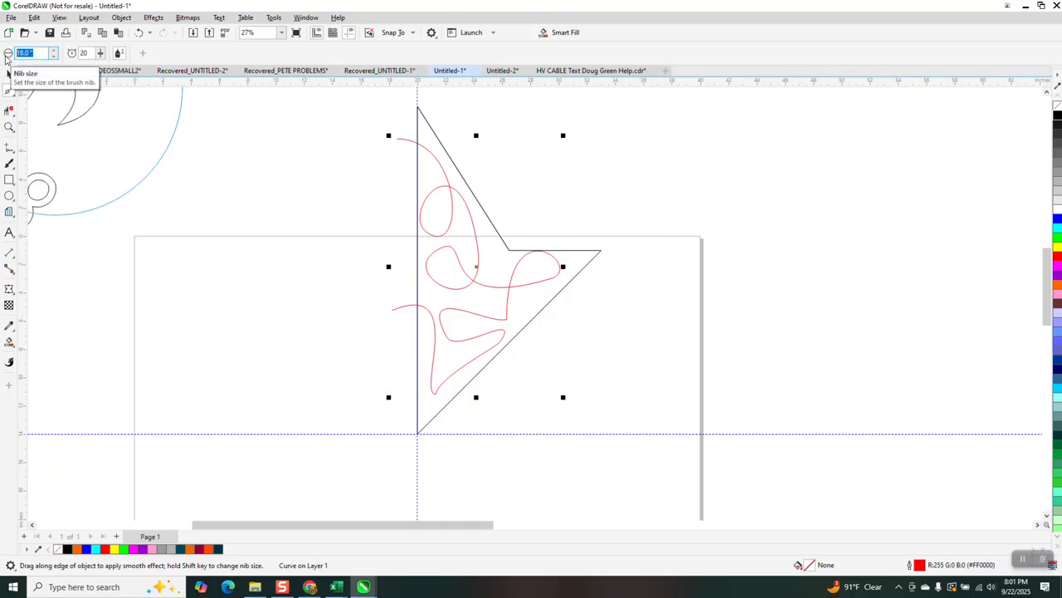
{"action": "key", "text": "Return"}
{"action": "mouse_move", "coordinate": [474, 213]}
{"action": "left_mouse_down"}
{"action": "mouse_move", "coordinate": [508, 322]}
{"action": "mouse_move", "coordinate": [498, 330]}
{"action": "mouse_move", "coordinate": [506, 315]}
{"action": "mouse_move", "coordinate": [490, 321]}
{"action": "mouse_move", "coordinate": [446, 250]}
{"action": "left_mouse_up"}
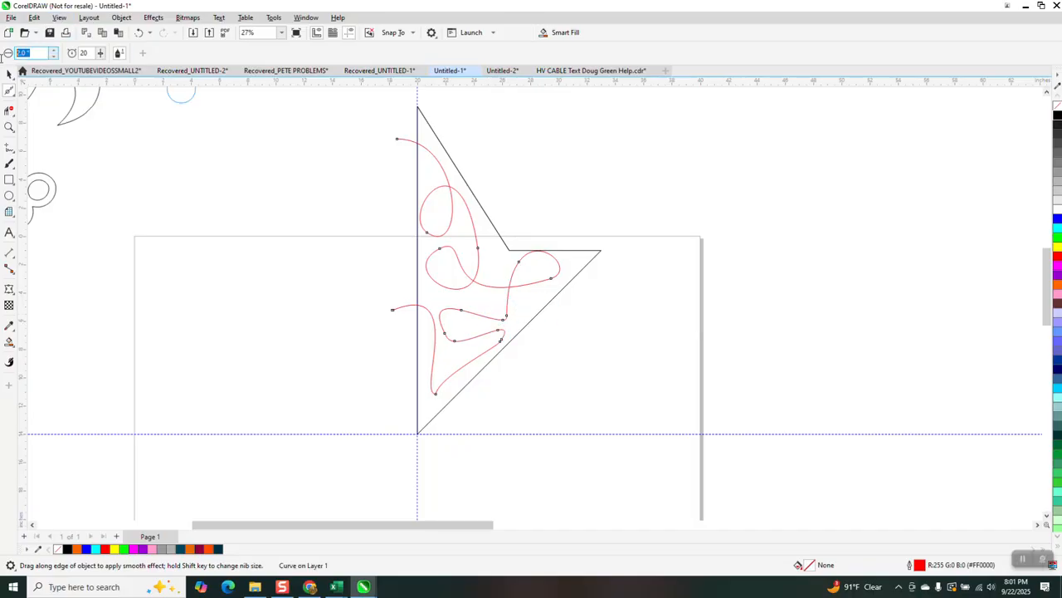
Set the smoothing nib size to 5 inches and smooth the freehand curve again along its loops
{"action": "type", "text": "5"}
{"action": "key", "text": "Return"}
{"action": "mouse_move", "coordinate": [498, 308]}
{"action": "left_mouse_down"}
{"action": "mouse_move", "coordinate": [432, 403]}
{"action": "mouse_move", "coordinate": [565, 270]}
{"action": "mouse_move", "coordinate": [543, 266]}
{"action": "mouse_move", "coordinate": [547, 250]}
{"action": "mouse_move", "coordinate": [503, 263]}
{"action": "mouse_move", "coordinate": [471, 291]}
{"action": "mouse_move", "coordinate": [452, 281]}
{"action": "mouse_move", "coordinate": [465, 195]}
{"action": "mouse_move", "coordinate": [433, 210]}
{"action": "mouse_move", "coordinate": [442, 225]}
{"action": "mouse_move", "coordinate": [509, 257]}
{"action": "mouse_move", "coordinate": [492, 279]}
{"action": "mouse_move", "coordinate": [448, 292]}
{"action": "mouse_move", "coordinate": [515, 362]}
{"action": "mouse_move", "coordinate": [534, 329]}
{"action": "mouse_move", "coordinate": [490, 328]}
{"action": "left_mouse_up"}
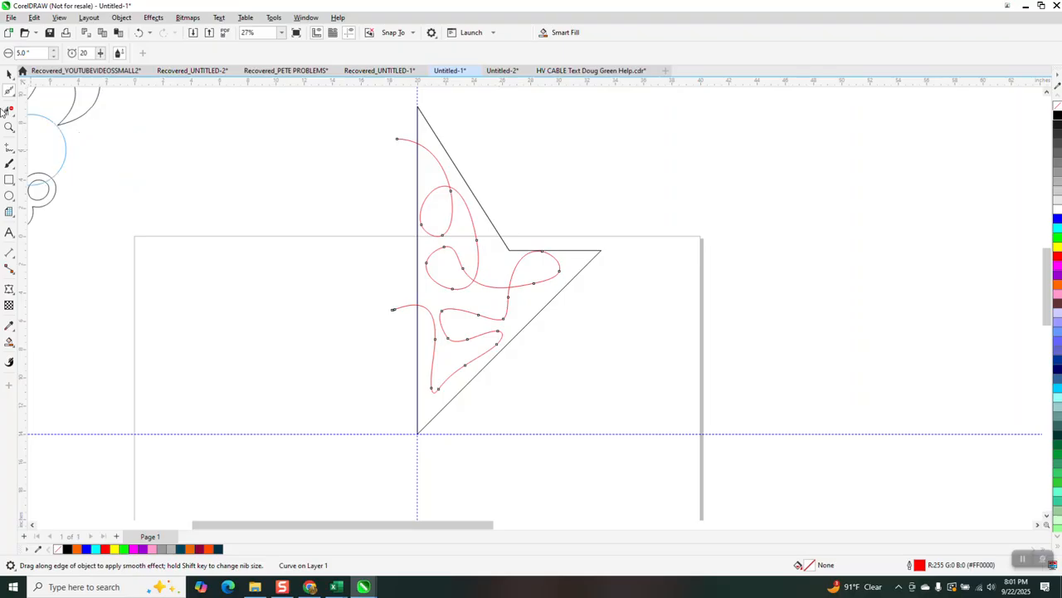
{"action": "left_click", "coordinate": [15, 96]}
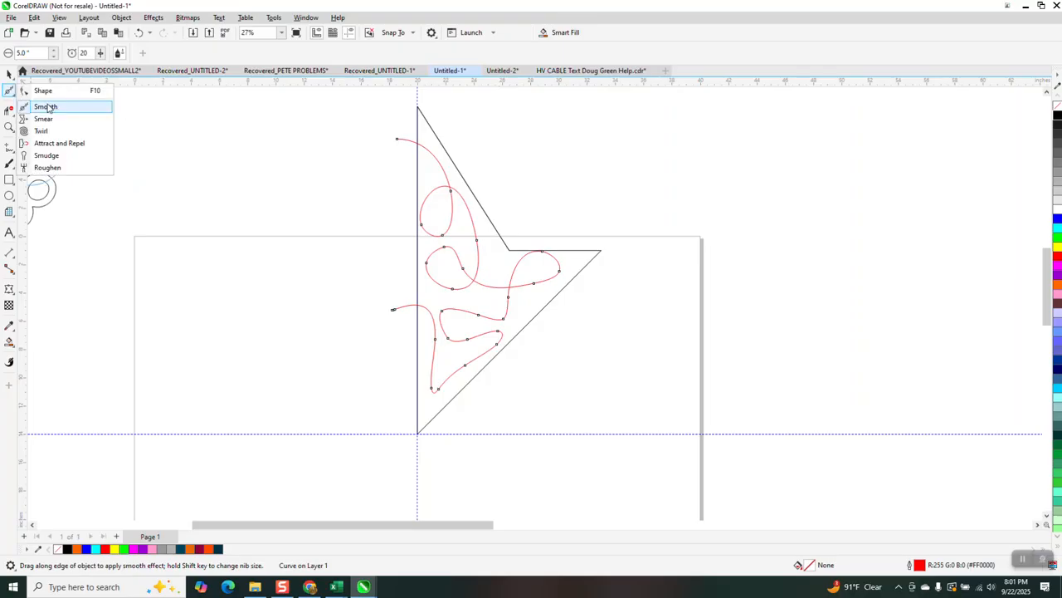
{"action": "left_click", "coordinate": [42, 105]}
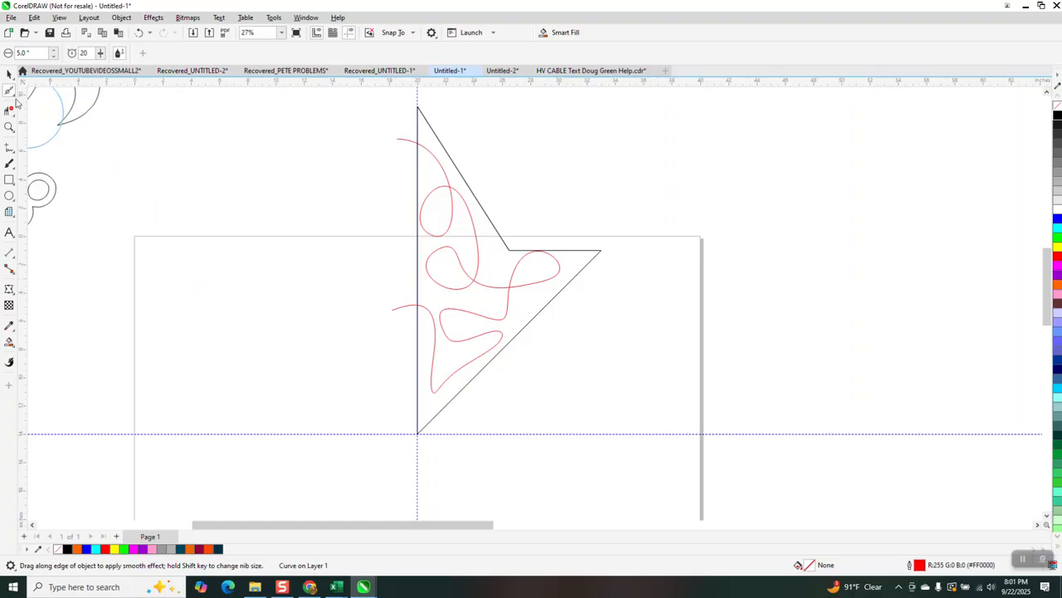
Shift the two left nodes of the lower zigzag bend slightly to the right and smooth the freehand curve there again
{"action": "left_click", "coordinate": [14, 96]}
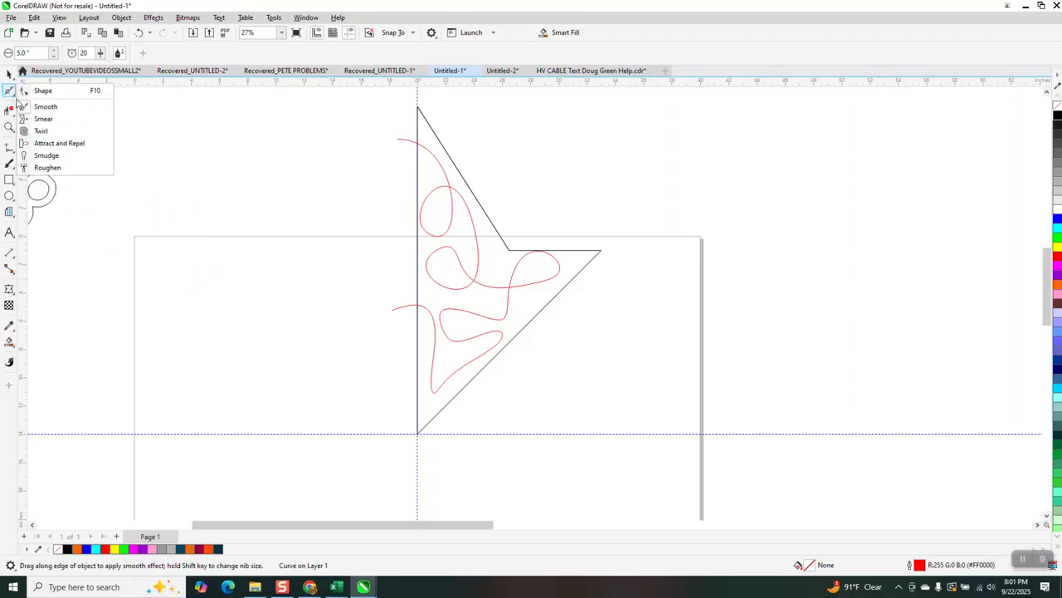
{"action": "left_click", "coordinate": [41, 92]}
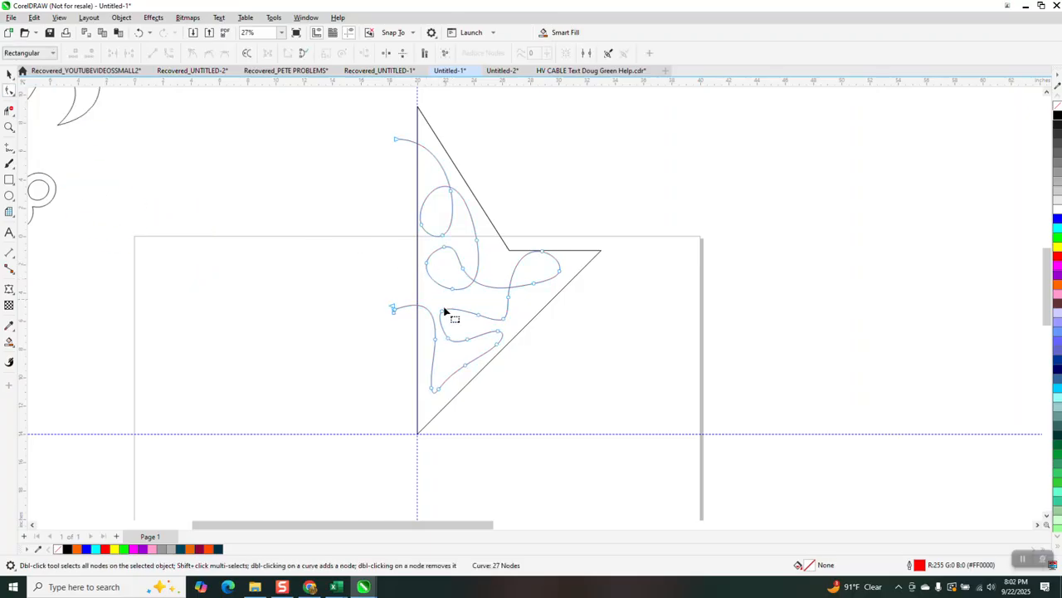
{"action": "left_click", "coordinate": [449, 341]}
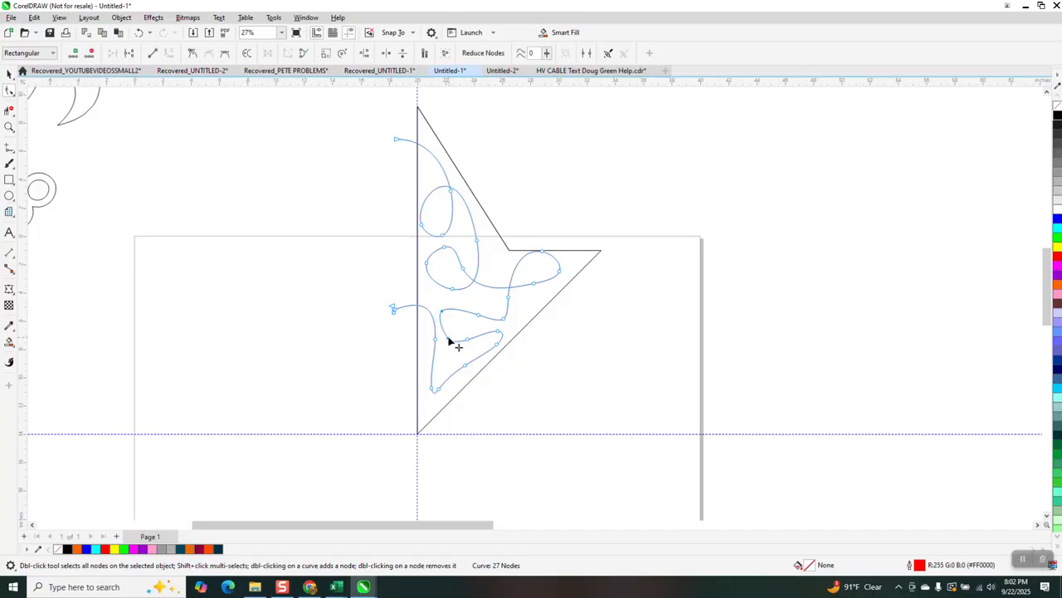
{"action": "left_click_drag", "start_coordinate": [449, 340], "coordinate": [459, 341]}
{"action": "left_click", "coordinate": [11, 92]}
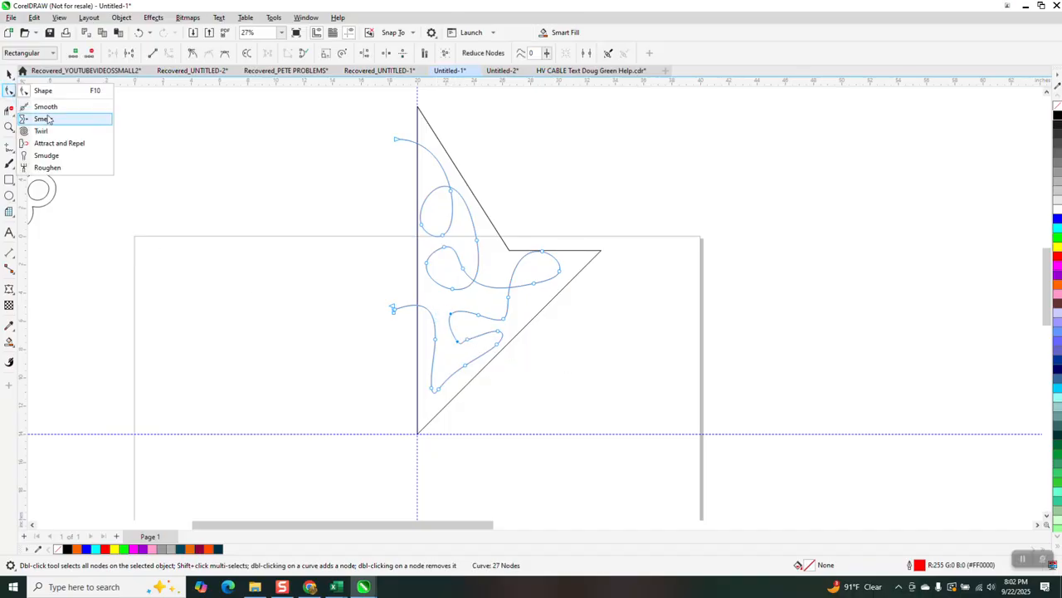
{"action": "left_click", "coordinate": [45, 107]}
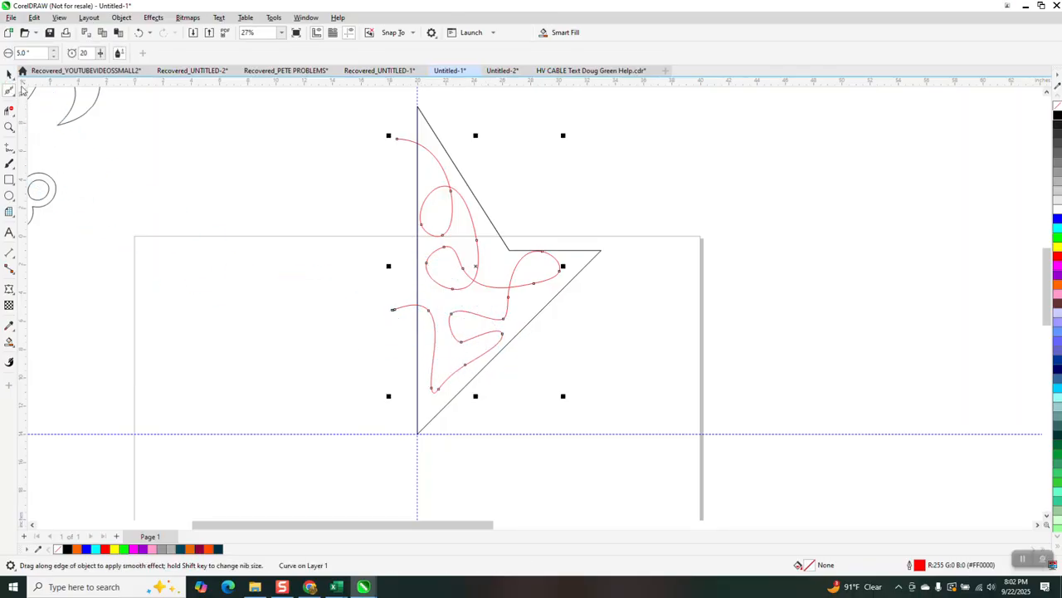
Trim away the curve's end segments that overshoot the half-star's vertical edge using virtual segment deletion
{"action": "left_click", "coordinate": [10, 74]}
{"action": "left_click", "coordinate": [9, 129]}
{"action": "left_click_drag", "start_coordinate": [313, 246], "coordinate": [509, 367]}
{"action": "scroll", "coordinate": [422, 322], "scroll_direction": "down", "scroll_amount": 2}
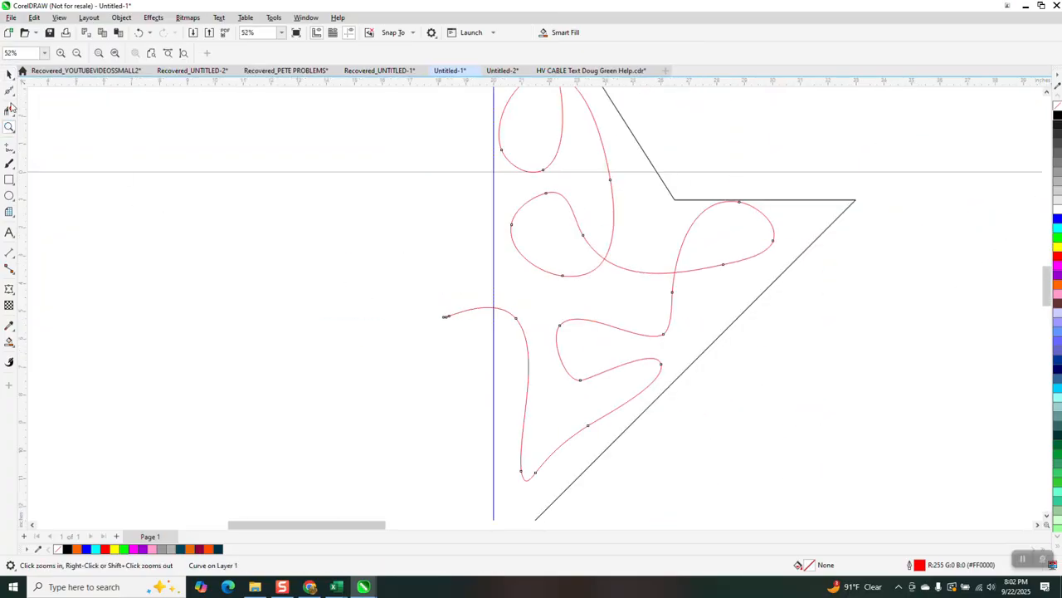
{"action": "left_click", "coordinate": [469, 312]}
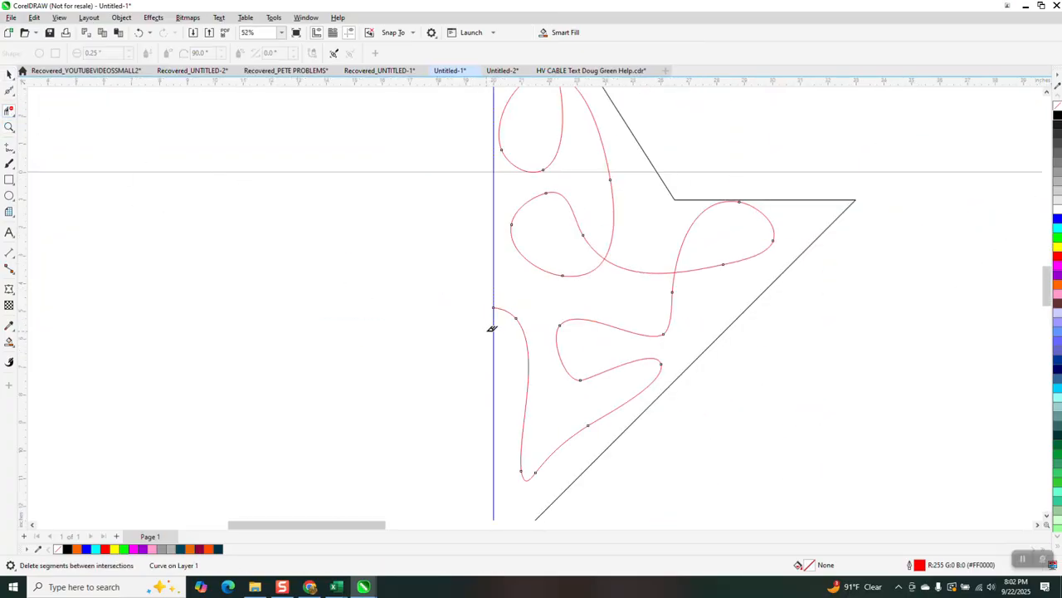
{"action": "scroll", "coordinate": [478, 306], "scroll_direction": "down", "scroll_amount": 2}
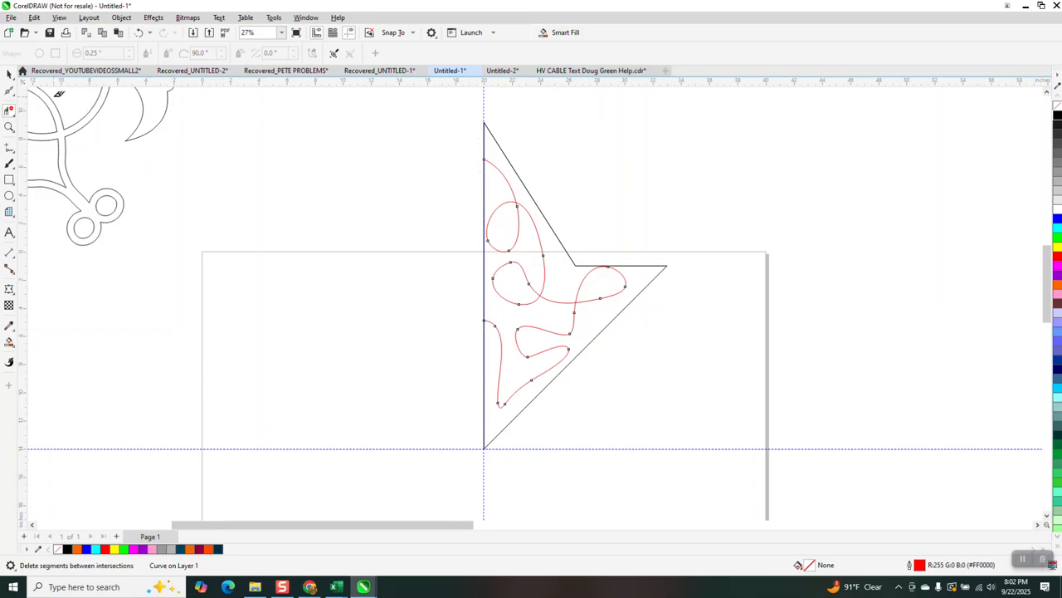
Set the red curve's outline width to 36 pt
{"action": "left_click", "coordinate": [9, 74]}
{"action": "left_click", "coordinate": [347, 54]}
{"action": "left_click", "coordinate": [336, 184]}
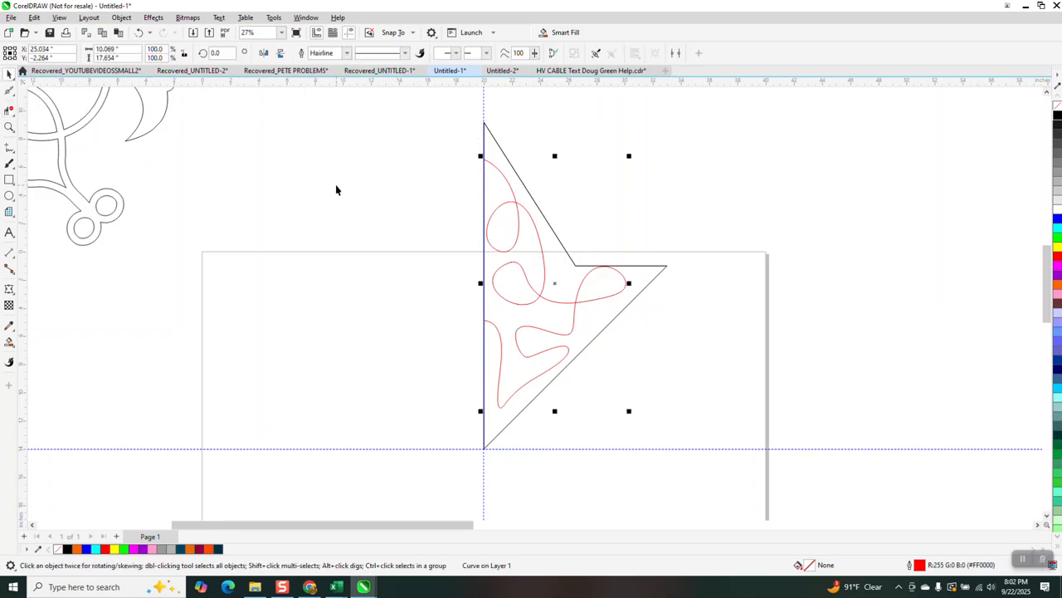
{"action": "left_click", "coordinate": [347, 53]}
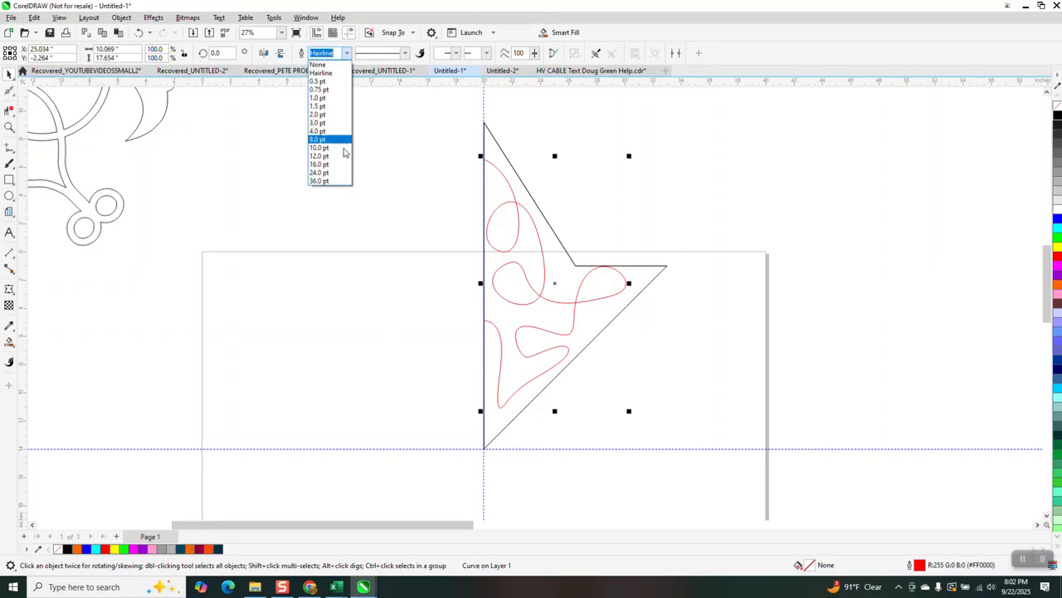
{"action": "left_click", "coordinate": [329, 182]}
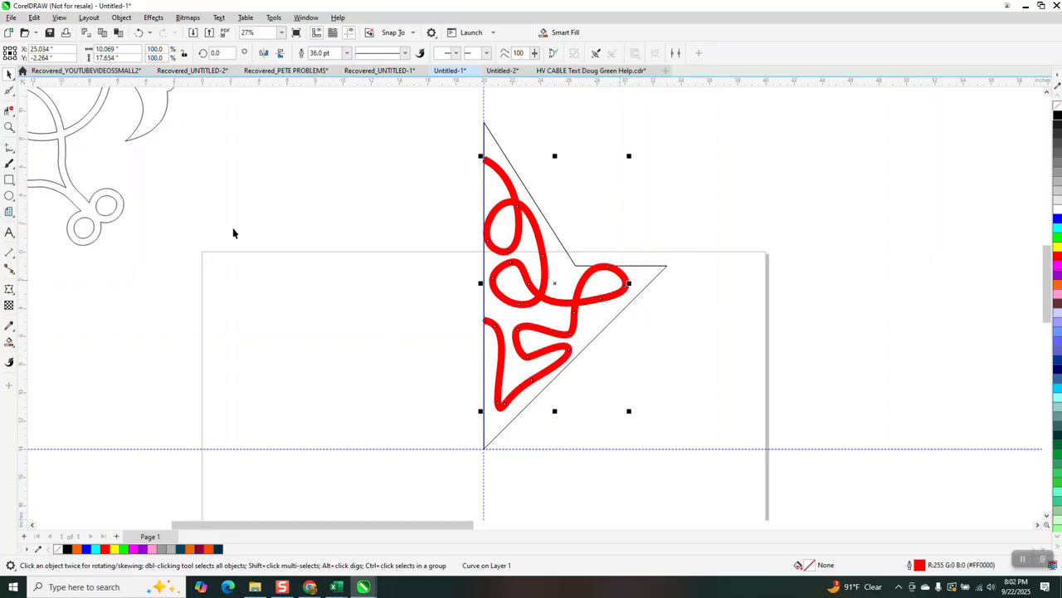
Reshape the curve's right loop by moving its top node down below the star edge and its rightmost node down toward the diagonal
{"action": "left_click", "coordinate": [9, 128]}
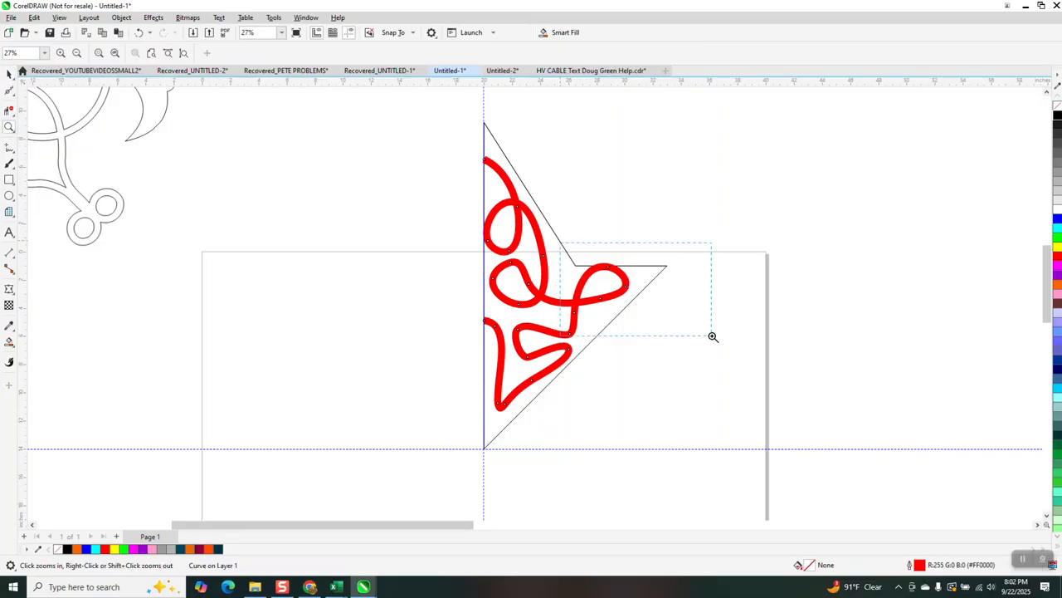
{"action": "left_click_drag", "start_coordinate": [713, 336], "coordinate": [712, 336]}
{"action": "left_click", "coordinate": [9, 75]}
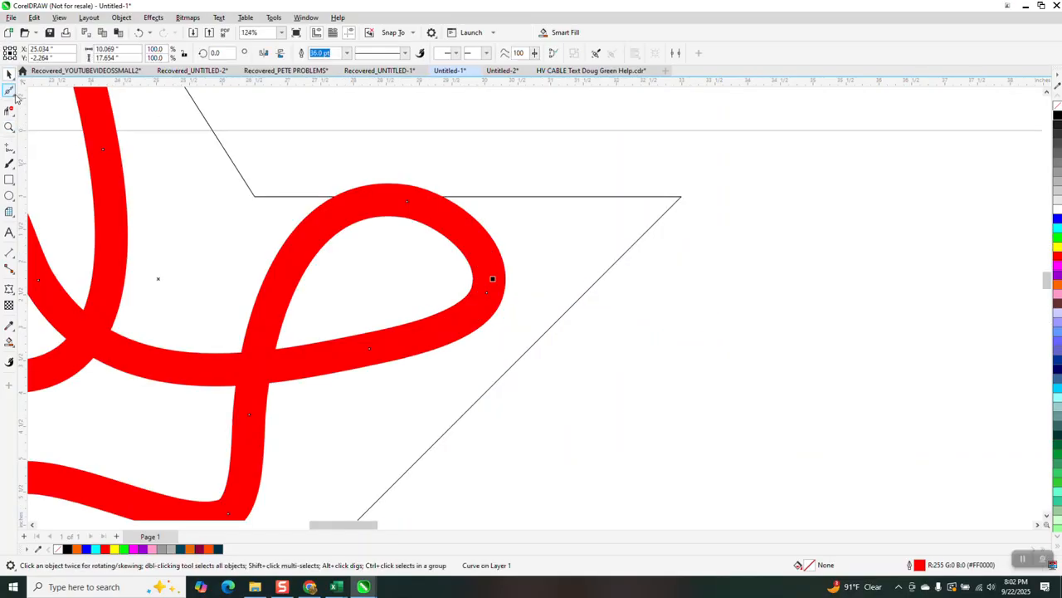
{"action": "left_click", "coordinate": [14, 96]}
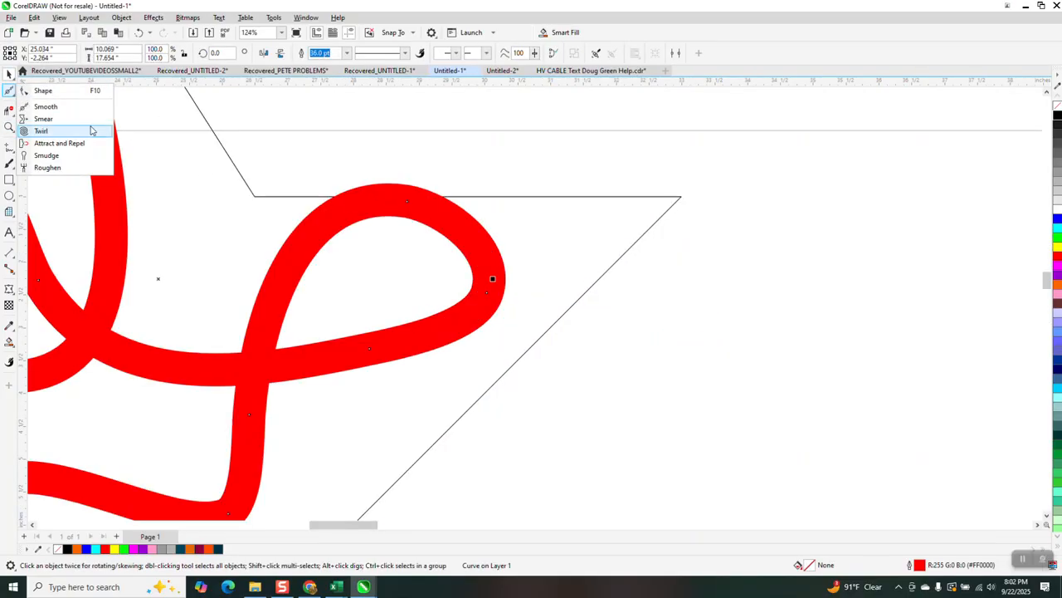
{"action": "left_click", "coordinate": [43, 90]}
{"action": "left_click_drag", "start_coordinate": [406, 204], "coordinate": [405, 226]}
{"action": "left_click_drag", "start_coordinate": [490, 299], "coordinate": [506, 328]}
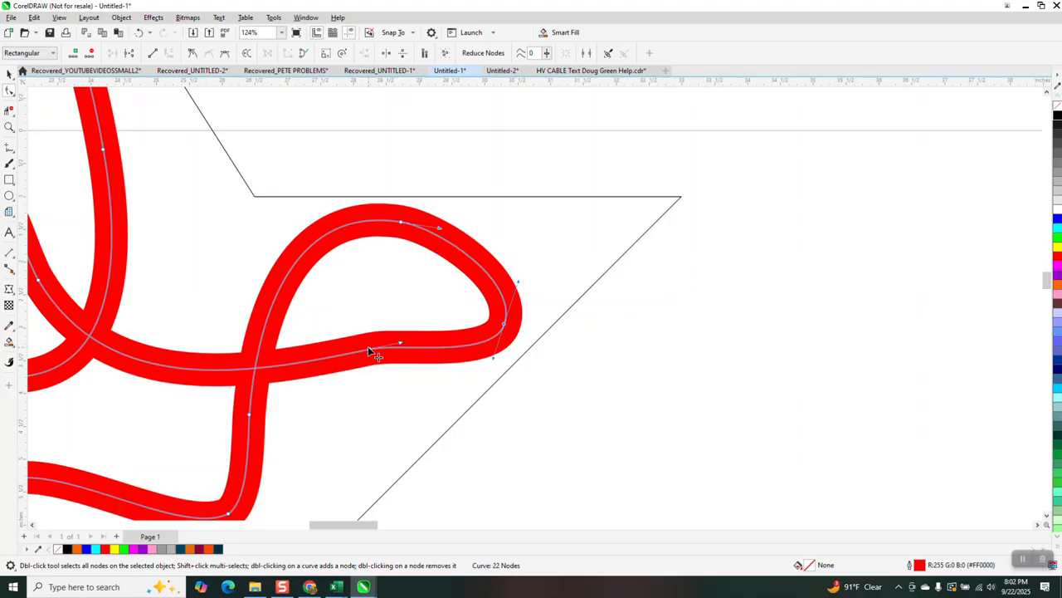
Delete the node on the underside of the right loop and adjust the rightmost node's handle to round the loop
{"action": "double_click", "coordinate": [382, 355]}
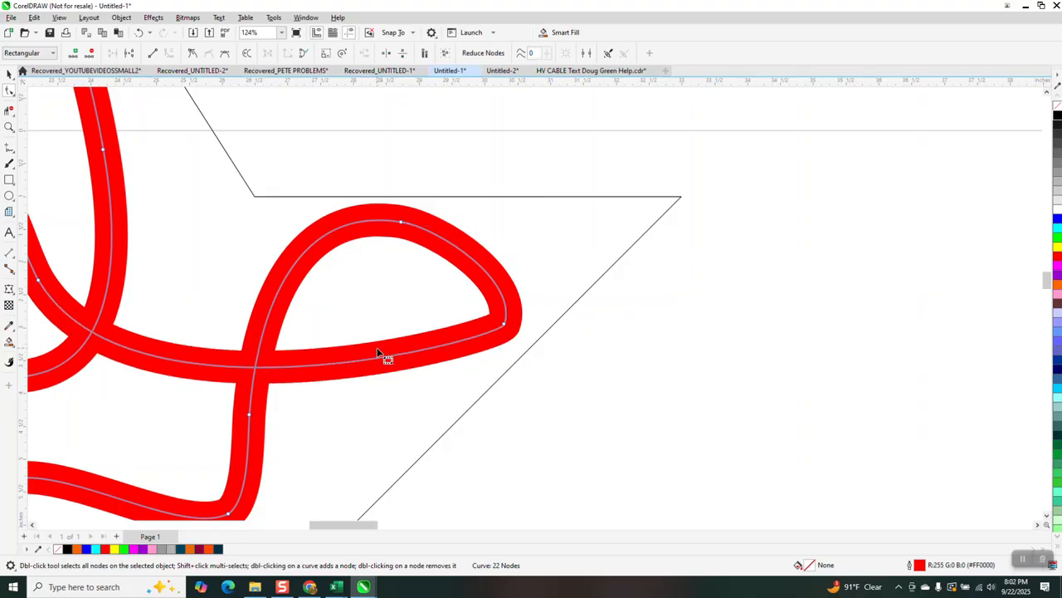
{"action": "left_click", "coordinate": [502, 335]}
{"action": "mouse_move", "coordinate": [502, 342]}
{"action": "left_mouse_down"}
{"action": "mouse_move", "coordinate": [457, 423]}
{"action": "mouse_move", "coordinate": [493, 393]}
{"action": "left_mouse_up"}
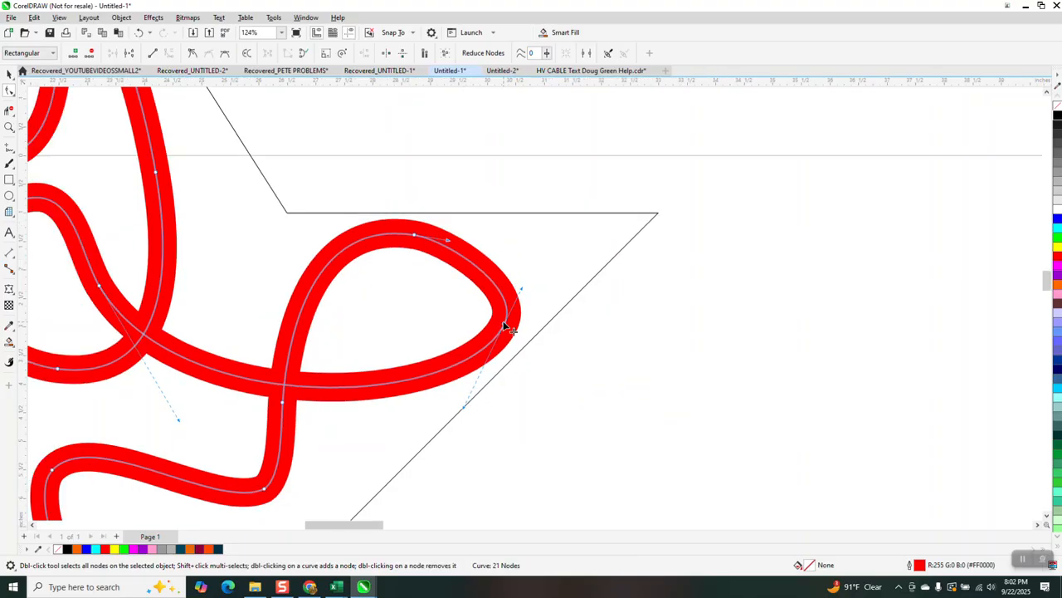
{"action": "scroll", "coordinate": [505, 326], "scroll_direction": "down", "scroll_amount": 2}
{"action": "scroll", "coordinate": [486, 325], "scroll_direction": "down", "scroll_amount": 1}
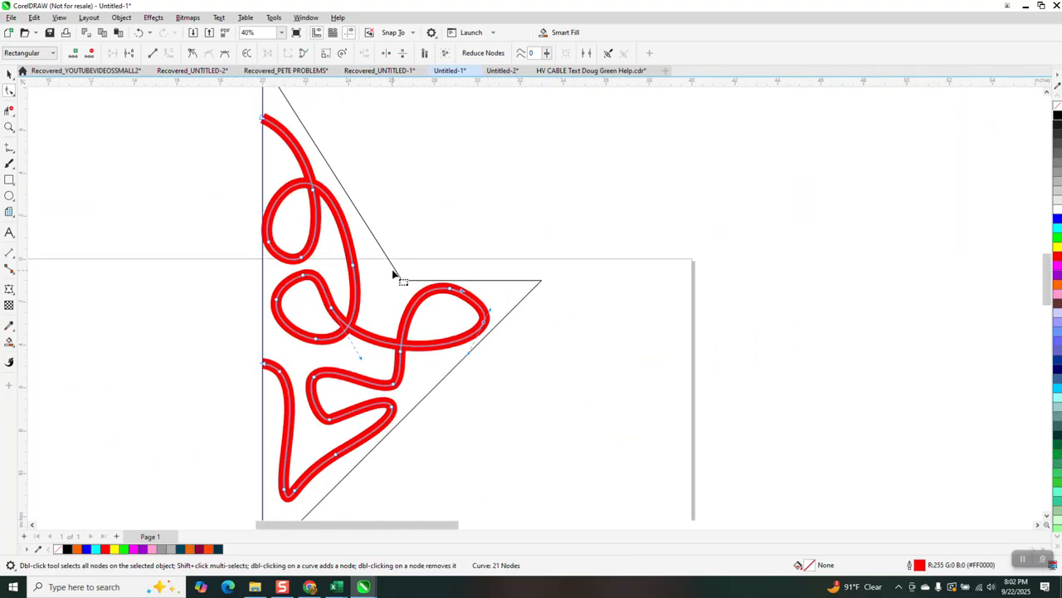
Level the control handle of the curve's top end node so the stroke meets the half-star's vertical edge squarely
{"action": "left_click", "coordinate": [9, 127]}
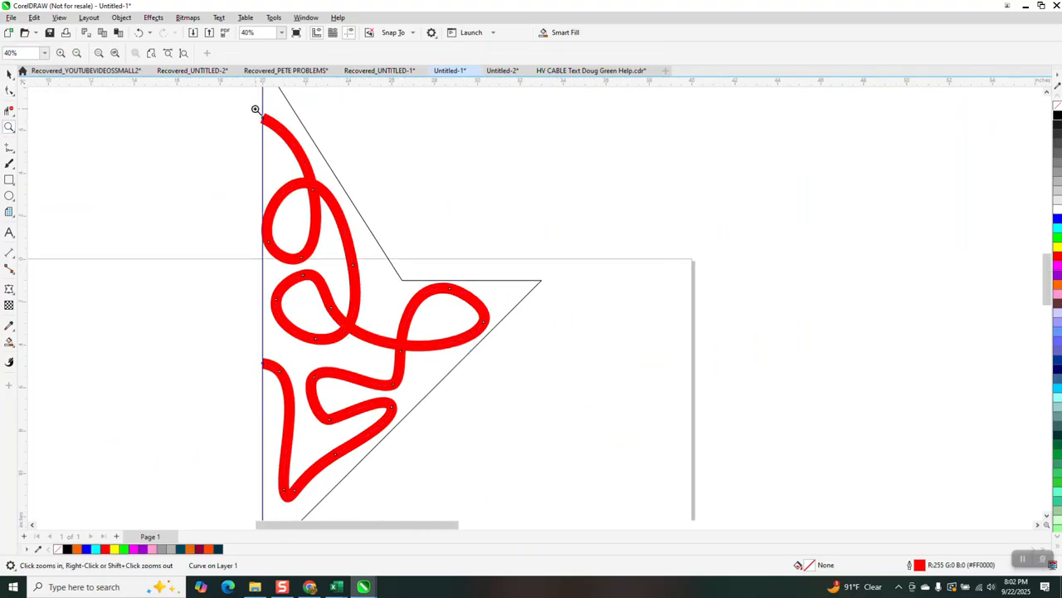
{"action": "left_click_drag", "start_coordinate": [255, 111], "coordinate": [325, 147]}
{"action": "left_click", "coordinate": [9, 92]}
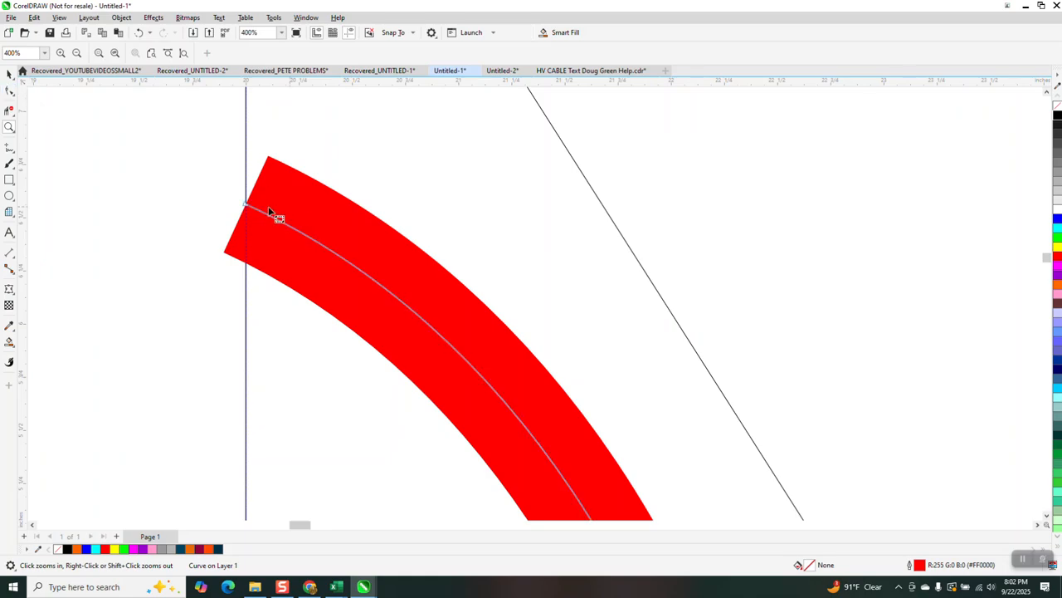
{"action": "left_click", "coordinate": [247, 206]}
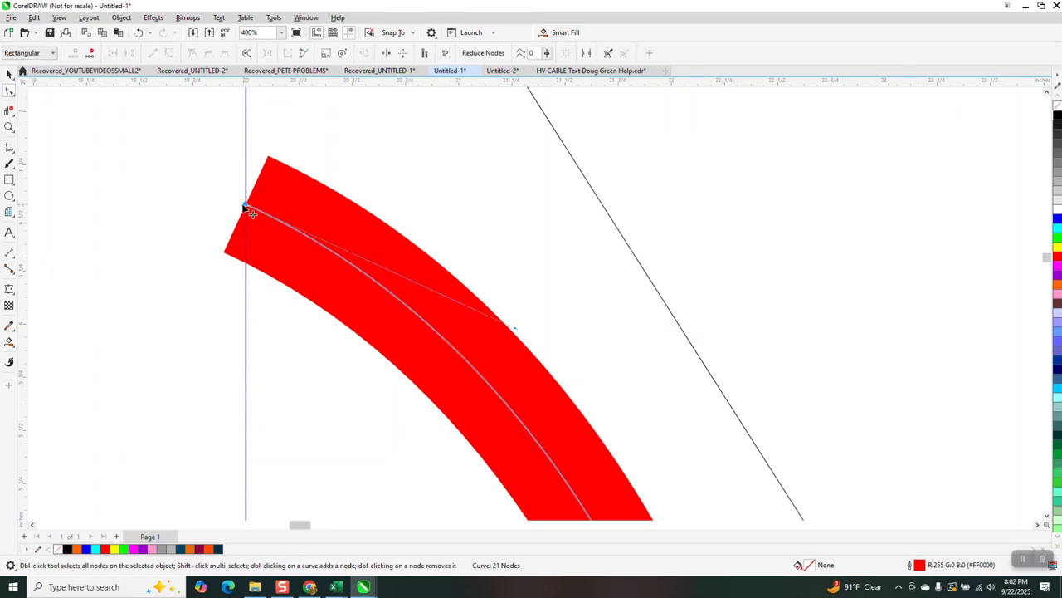
{"action": "scroll", "coordinate": [249, 208], "scroll_direction": "down", "scroll_amount": 2}
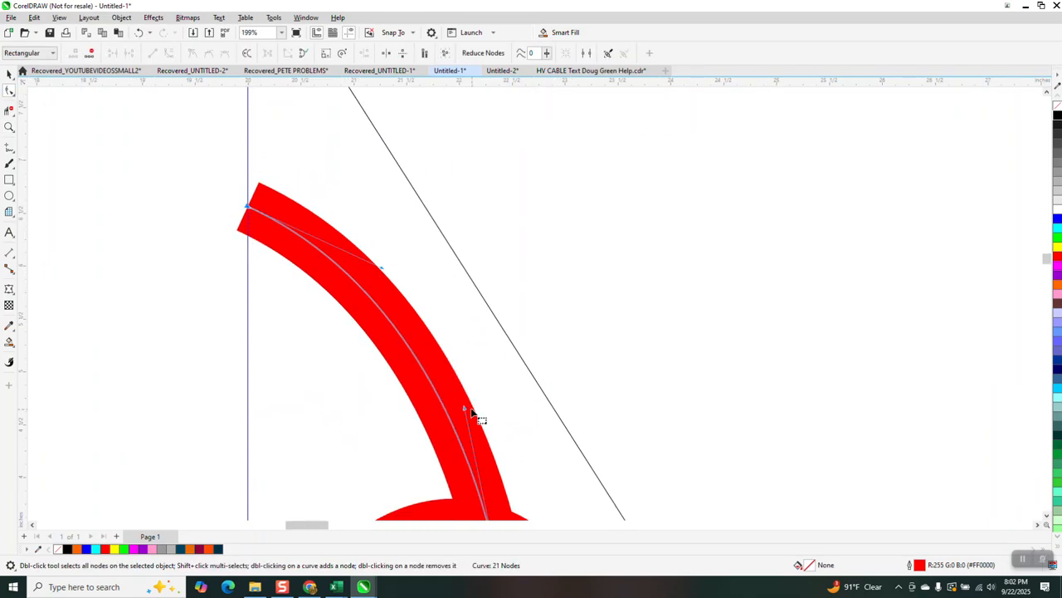
{"action": "left_click_drag", "start_coordinate": [385, 272], "coordinate": [344, 207]}
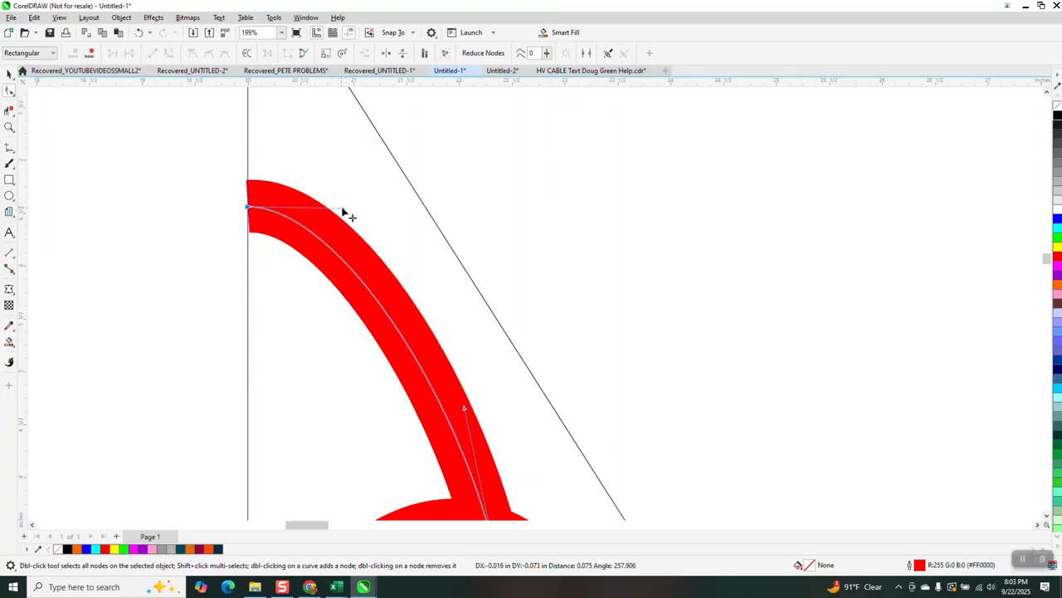
Convert the thick red outline to an object, remove its fill, and give it a black hairline outline
{"action": "left_click", "coordinate": [9, 74]}
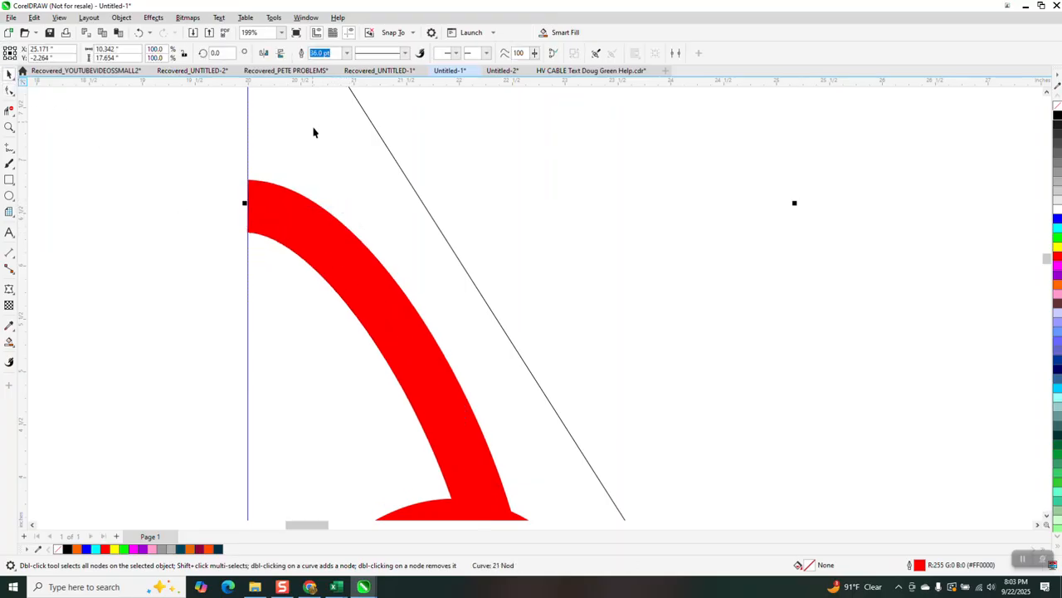
{"action": "left_click", "coordinate": [120, 19]}
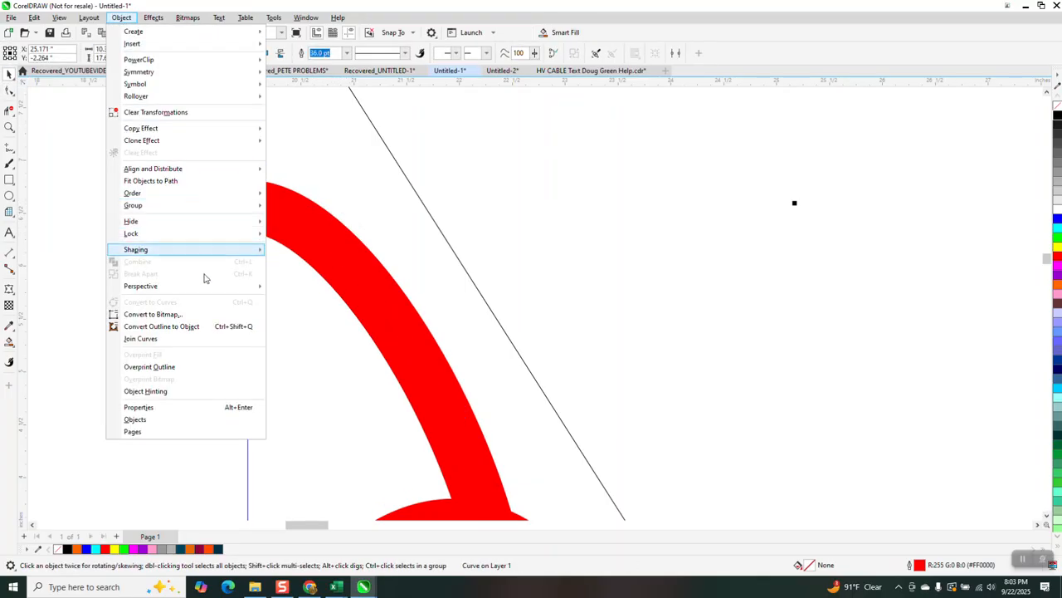
{"action": "left_click", "coordinate": [202, 327]}
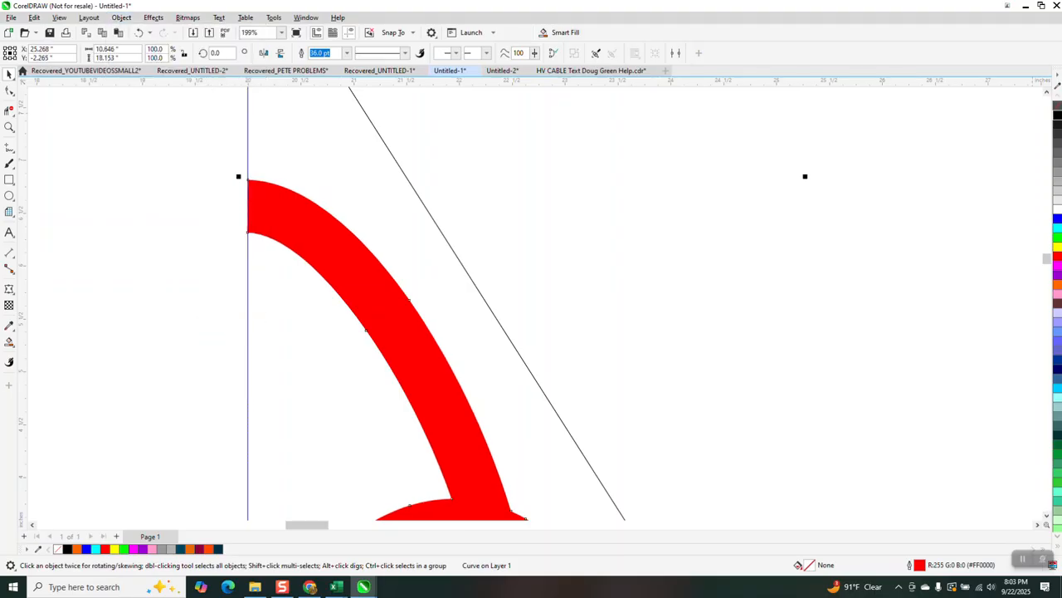
{"action": "left_click", "coordinate": [1058, 111]}
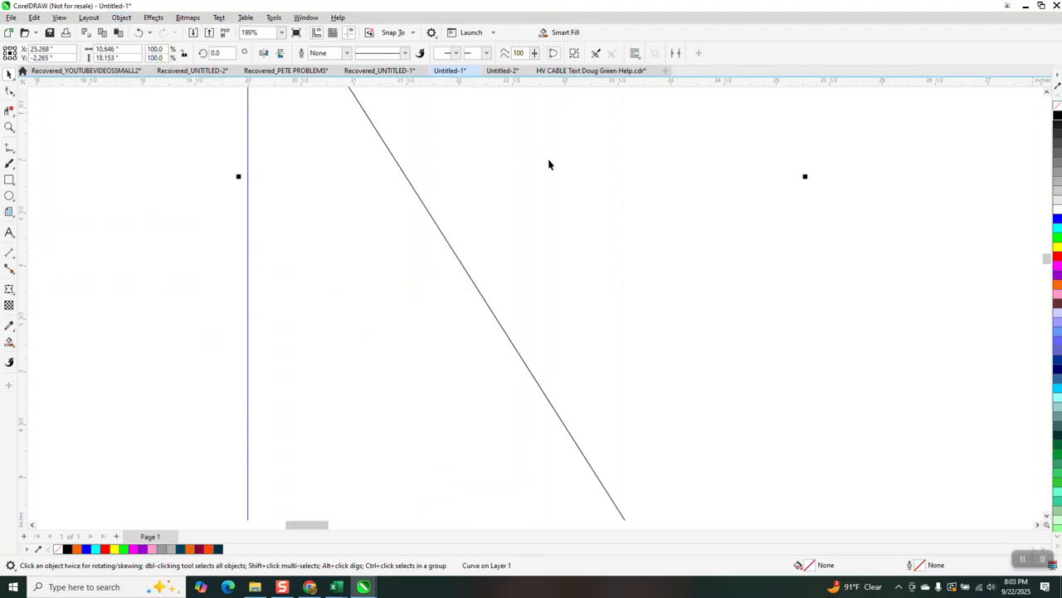
{"action": "right_click", "coordinate": [1059, 122]}
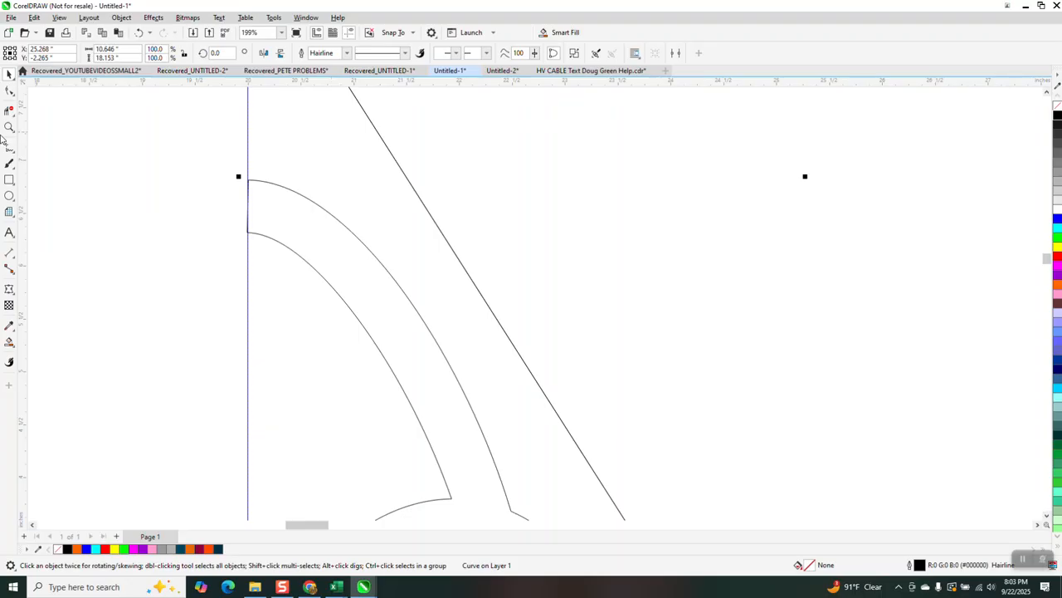
Align the two corner nodes at the band's top end with the half-star's vertical edge
{"action": "left_click_drag", "start_coordinate": [239, 174], "coordinate": [264, 226]}
{"action": "left_click", "coordinate": [138, 32]}
{"action": "left_click", "coordinate": [9, 126]}
{"action": "left_click_drag", "start_coordinate": [225, 166], "coordinate": [299, 251]}
{"action": "left_click", "coordinate": [10, 91]}
{"action": "left_click", "coordinate": [460, 167]}
{"action": "left_click_drag", "start_coordinate": [463, 170], "coordinate": [458, 166]}
{"action": "left_click_drag", "start_coordinate": [454, 436], "coordinate": [457, 437]}
{"action": "scroll", "coordinate": [346, 169], "scroll_direction": "down", "scroll_amount": 2}
{"action": "scroll", "coordinate": [357, 166], "scroll_direction": "down", "scroll_amount": 6}
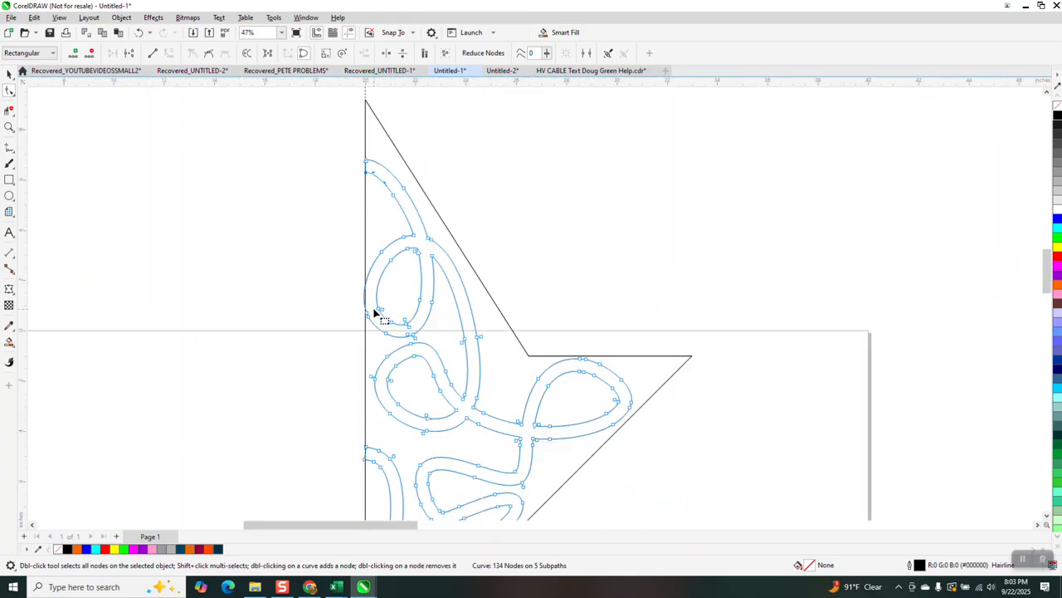
Shift the left side of the band's upper loop inside the vertical edge and delete the surplus nodes along the loop's bottom
{"action": "left_click", "coordinate": [9, 127]}
{"action": "left_click", "coordinate": [474, 351]}
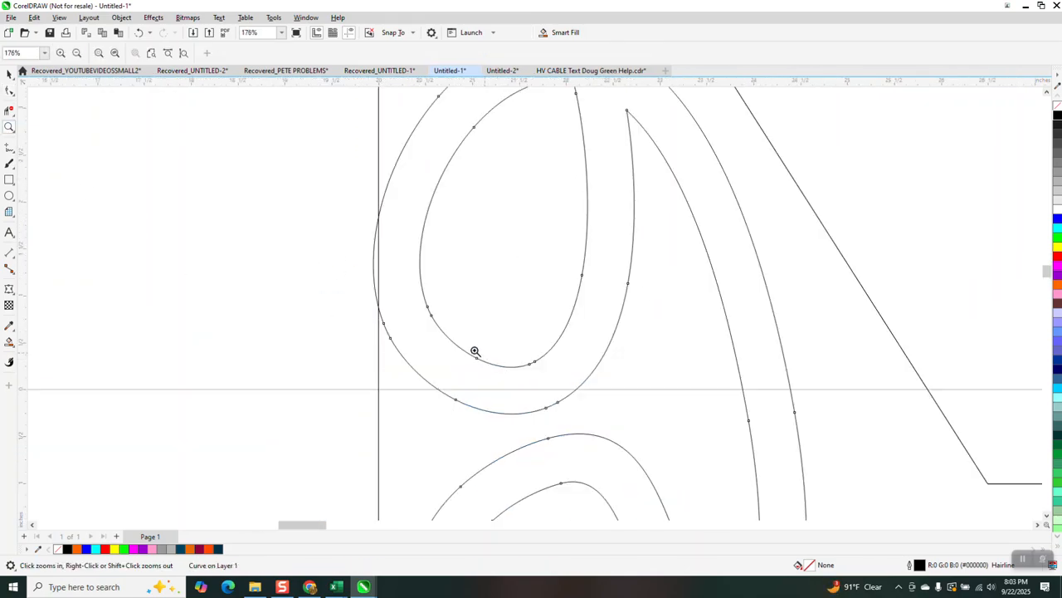
{"action": "scroll", "coordinate": [297, 266], "scroll_direction": "down", "scroll_amount": 1}
{"action": "left_click", "coordinate": [10, 94]}
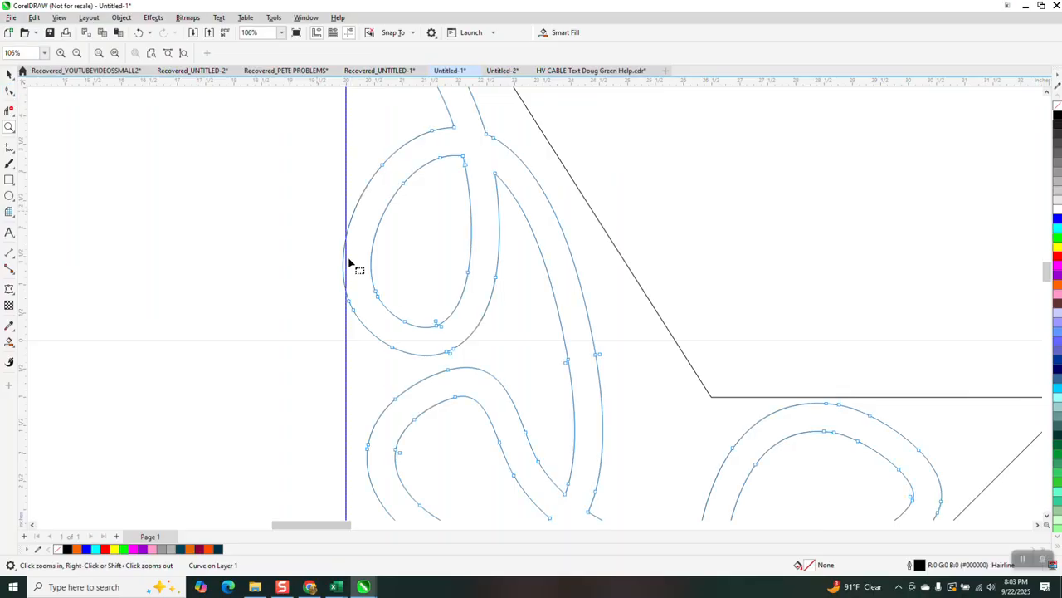
{"action": "left_click_drag", "start_coordinate": [318, 189], "coordinate": [417, 326]}
{"action": "left_click_drag", "start_coordinate": [350, 319], "coordinate": [476, 356]}
{"action": "key", "text": "Delete"}
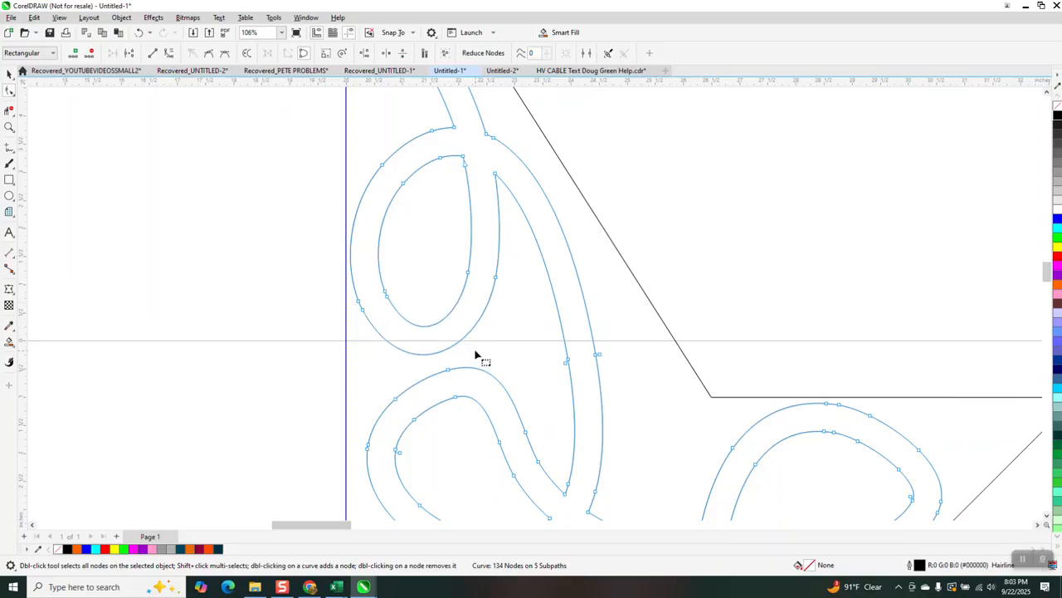
{"action": "scroll", "coordinate": [464, 331], "scroll_direction": "down", "scroll_amount": 2}
{"action": "scroll", "coordinate": [455, 318], "scroll_direction": "down", "scroll_amount": 2}
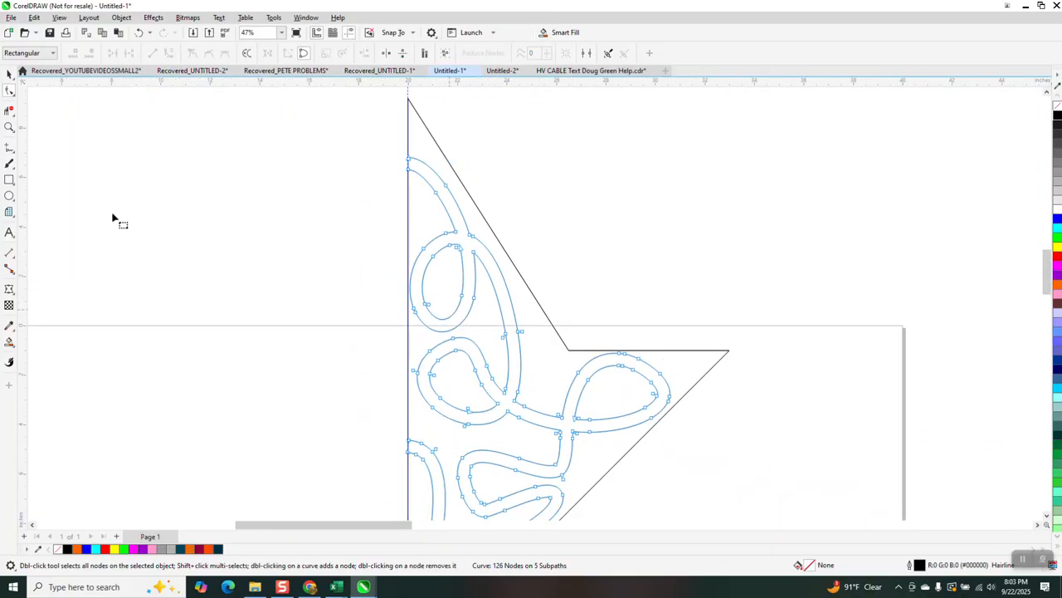
Align the two corner nodes at the band's lower open end with the half-star's vertical edge
{"action": "left_click", "coordinate": [9, 126]}
{"action": "left_click_drag", "start_coordinate": [375, 404], "coordinate": [458, 475]}
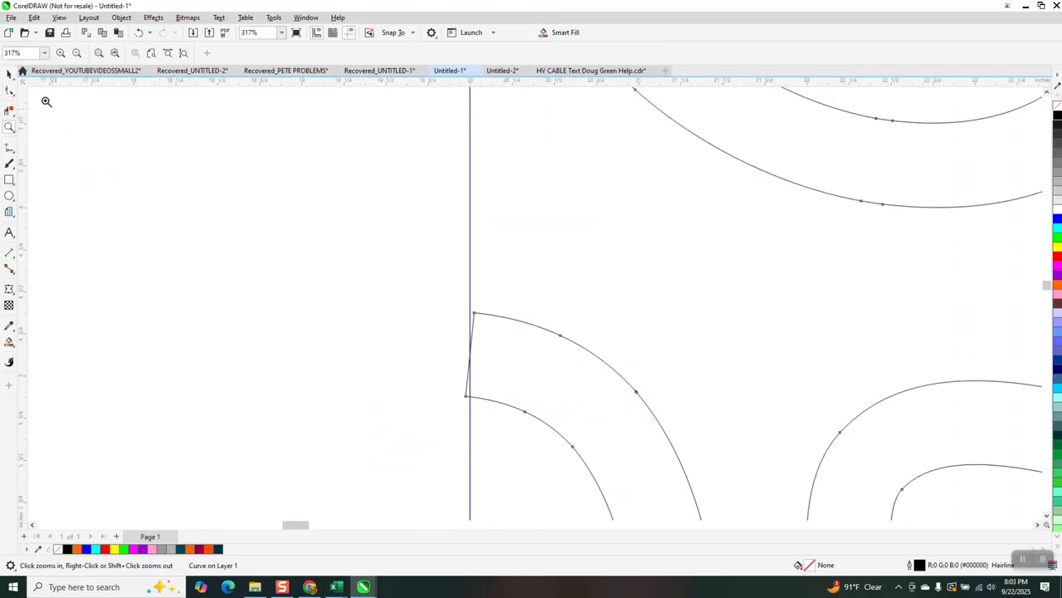
{"action": "key", "text": "F10"}
{"action": "left_click", "coordinate": [474, 315]}
{"action": "left_click_drag", "start_coordinate": [474, 315], "coordinate": [469, 311]}
{"action": "left_click", "coordinate": [466, 396]}
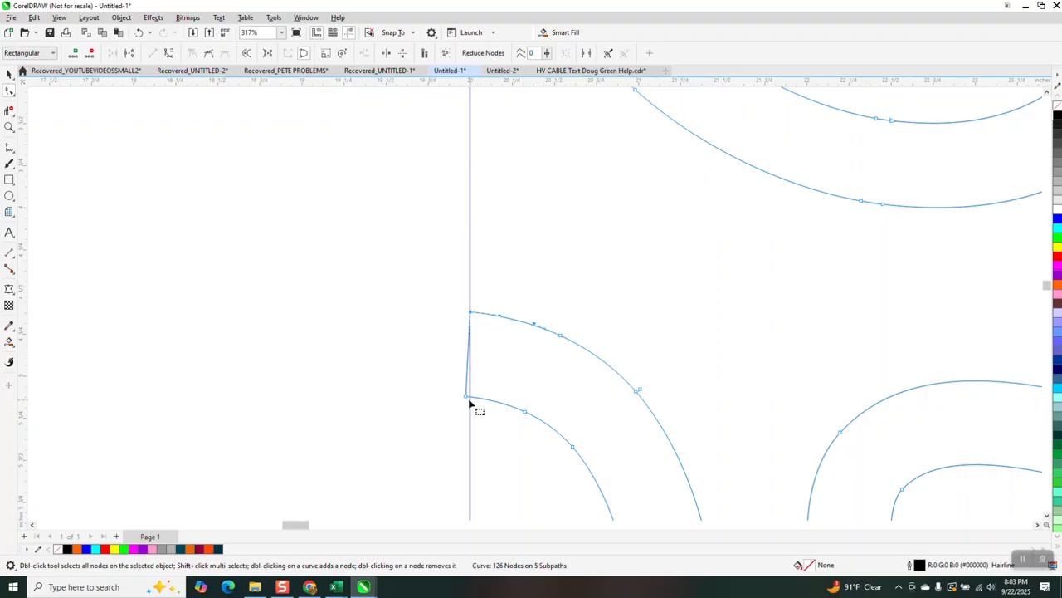
{"action": "left_click_drag", "start_coordinate": [467, 397], "coordinate": [470, 398]}
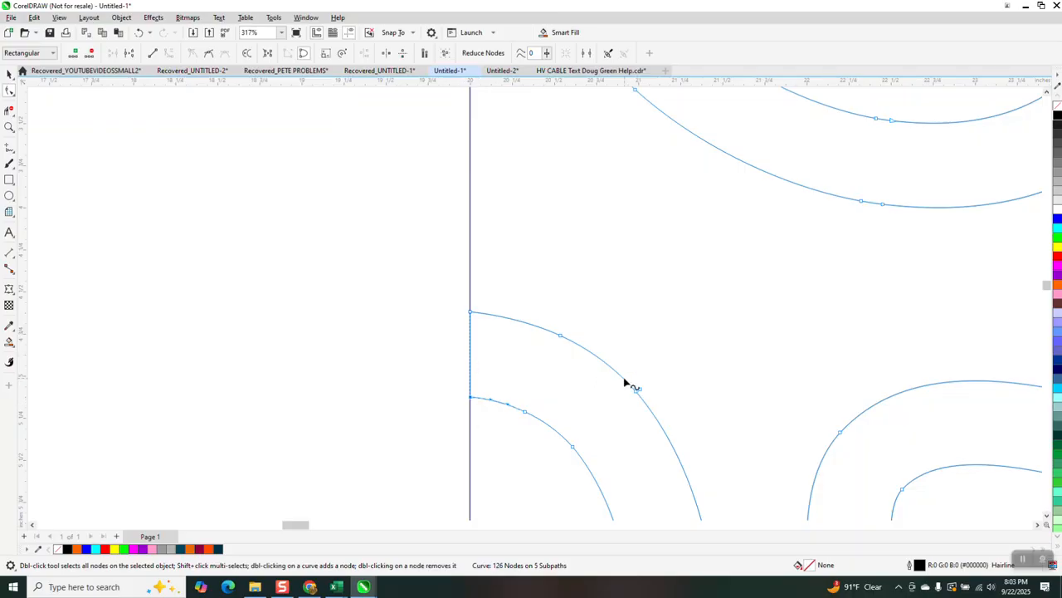
{"action": "scroll", "coordinate": [516, 316], "scroll_direction": "down", "scroll_amount": 2}
{"action": "scroll", "coordinate": [506, 321], "scroll_direction": "down", "scroll_amount": 5}
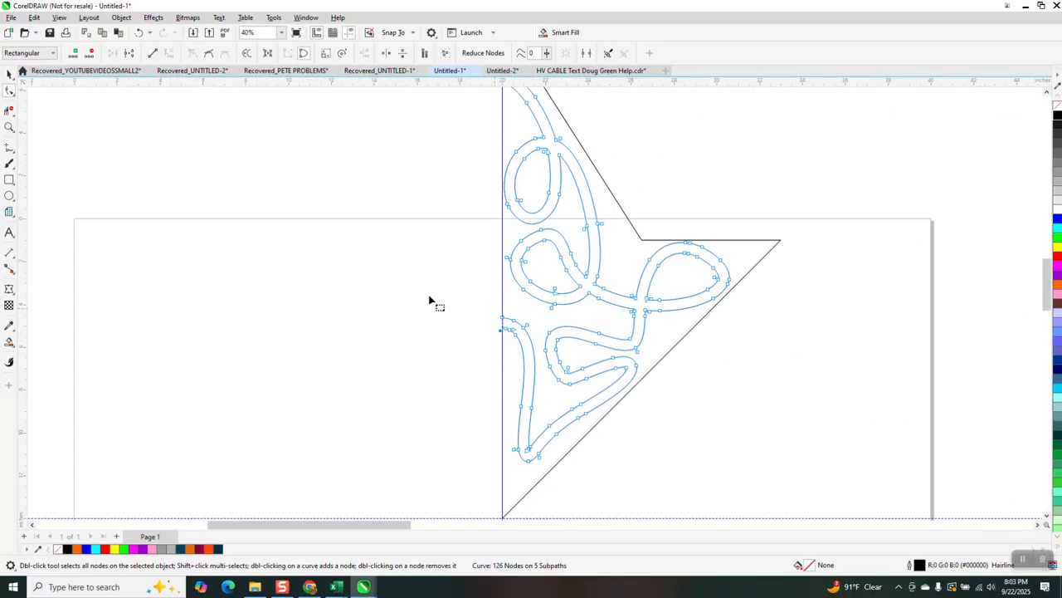
Unlock all objects and nudge the half-star template 24.51 inches to the right, away from the band
{"action": "left_click", "coordinate": [10, 73]}
{"action": "scroll", "coordinate": [427, 254], "scroll_direction": "down", "scroll_amount": 2}
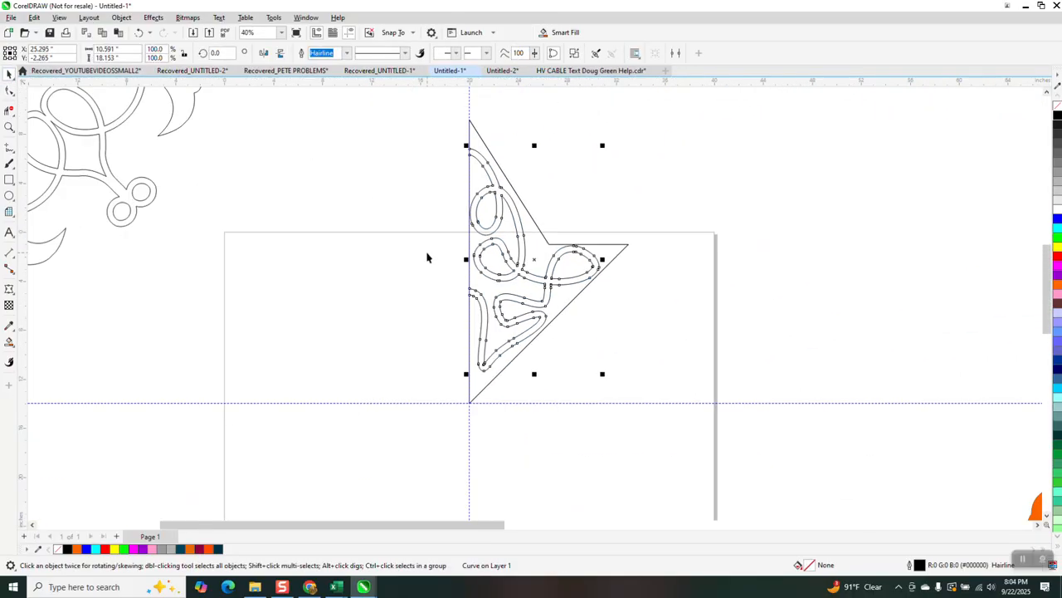
{"action": "left_click", "coordinate": [121, 17]}
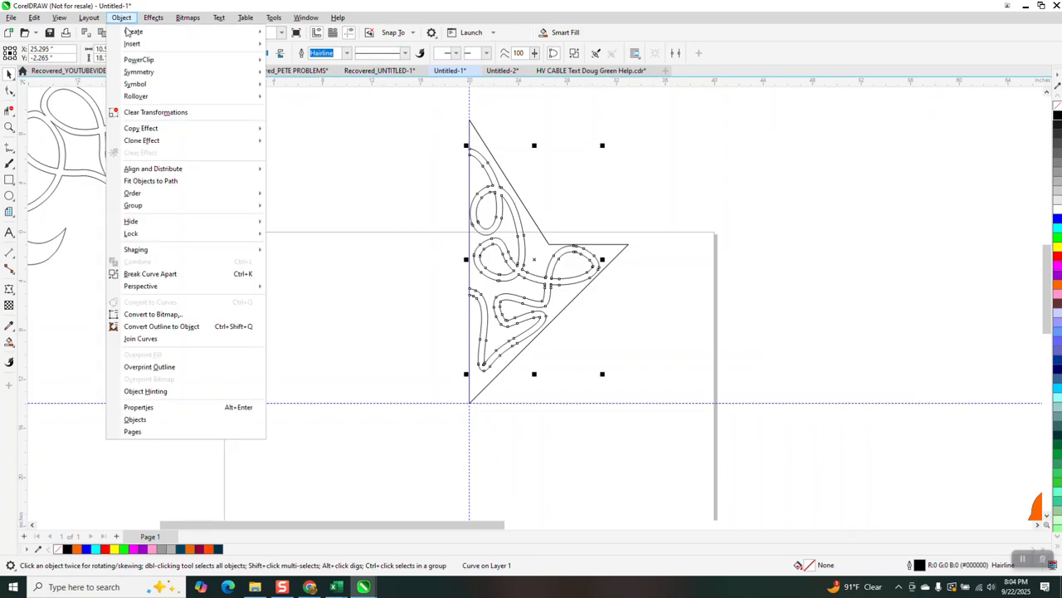
{"action": "mouse_move", "coordinate": [162, 235]}
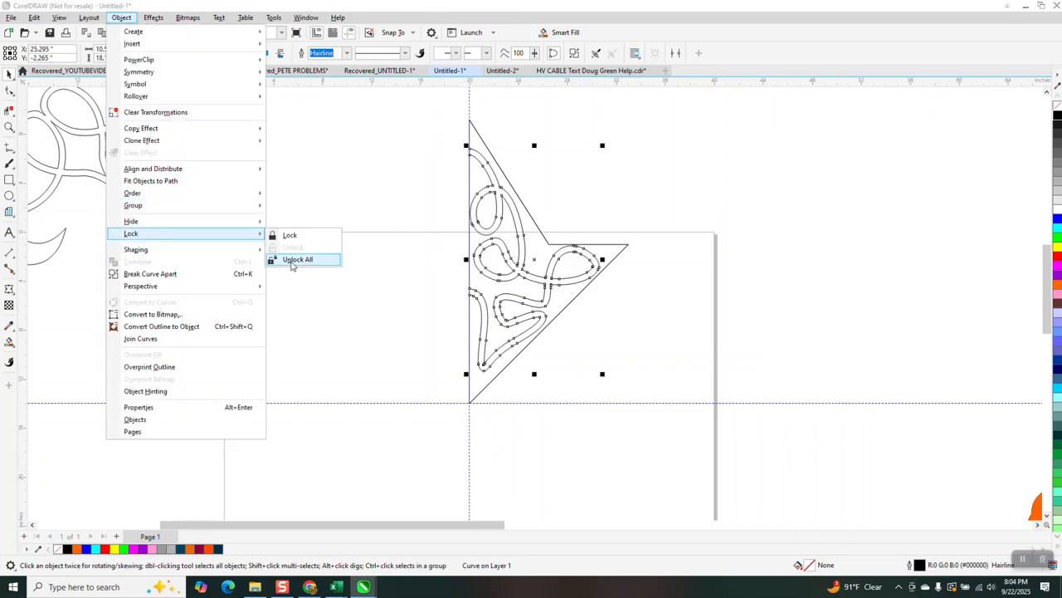
{"action": "left_click", "coordinate": [299, 259]}
{"action": "left_click", "coordinate": [531, 215]}
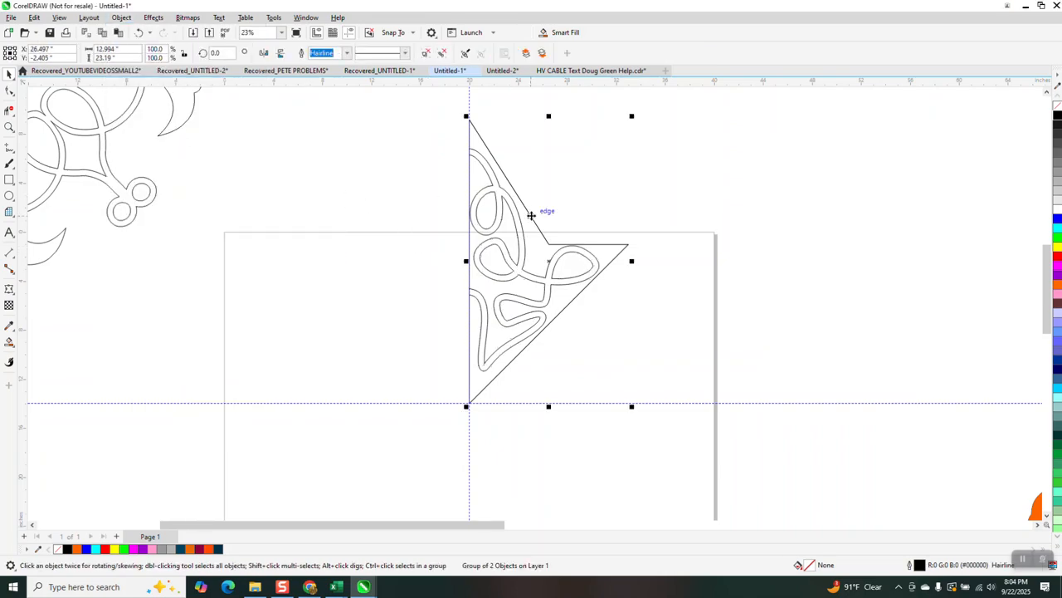
{"action": "key", "text": "Right"}
{"action": "scroll", "coordinate": [530, 215], "scroll_direction": "down", "scroll_amount": 2}
Mirror a copy of the band horizontally to the other side of the vertical guideline and check the seam
{"action": "left_click_drag", "start_coordinate": [443, 142], "coordinate": [613, 355]}
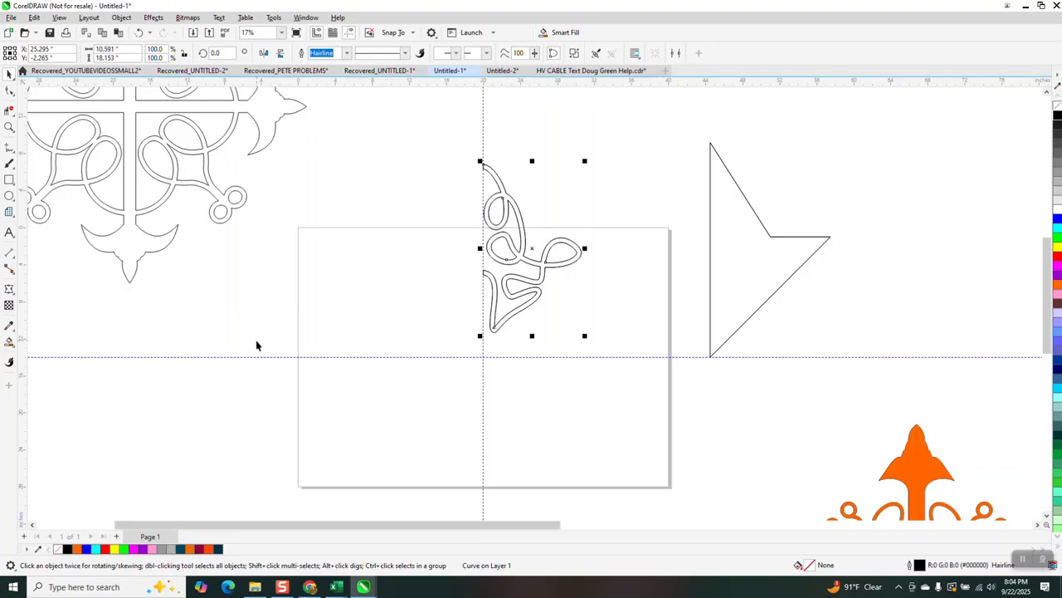
{"action": "left_click_drag", "start_coordinate": [583, 248], "coordinate": [452, 253]}
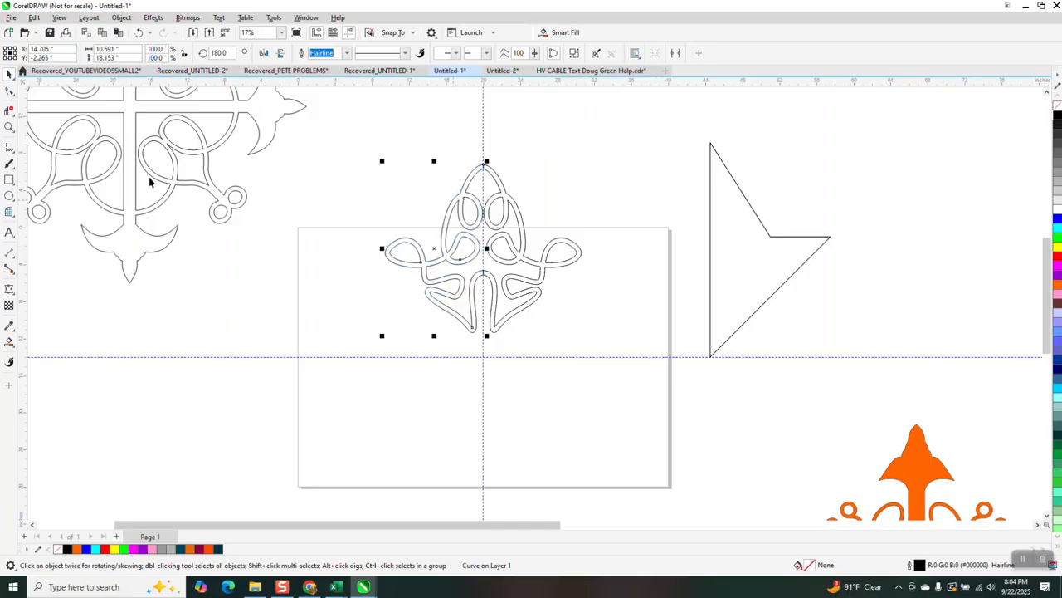
{"action": "left_click", "coordinate": [9, 128]}
{"action": "left_click_drag", "start_coordinate": [469, 185], "coordinate": [515, 234]}
{"action": "scroll", "coordinate": [463, 221], "scroll_direction": "down", "scroll_amount": 2}
{"action": "scroll", "coordinate": [431, 209], "scroll_direction": "down", "scroll_amount": 4}
Weld the original band and its mirrored copy into a single motif
{"action": "left_click", "coordinate": [9, 76]}
{"action": "scroll", "coordinate": [291, 155], "scroll_direction": "down", "scroll_amount": 2}
{"action": "left_click_drag", "start_coordinate": [238, 126], "coordinate": [528, 356]}
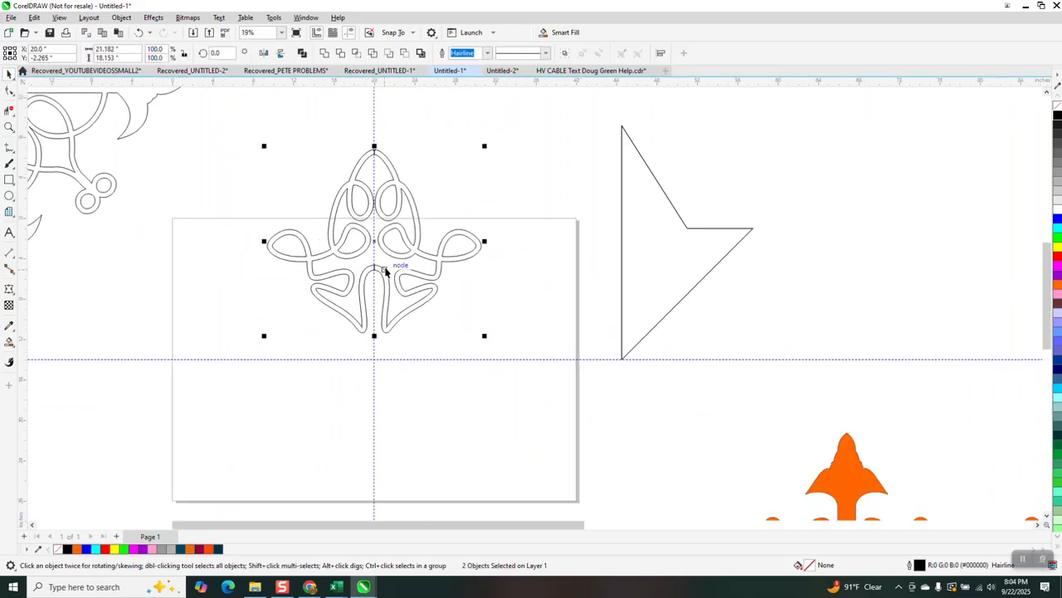
{"action": "left_click", "coordinate": [324, 55]}
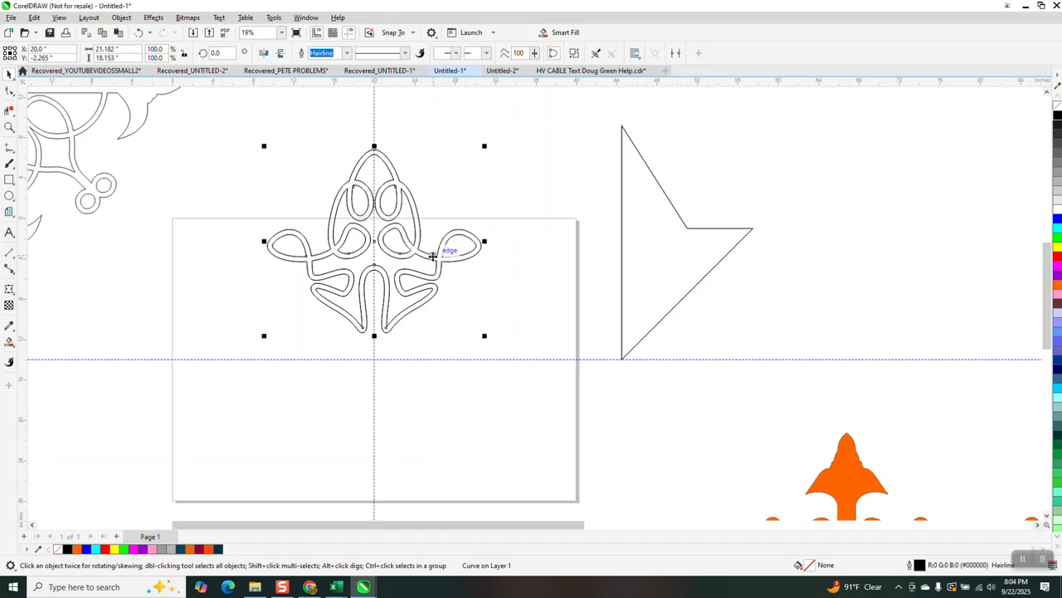
Rotate a copy of the motif 90° about the guideline intersection and repeat it twice to complete the four-sided ornament
{"action": "left_click", "coordinate": [408, 246]}
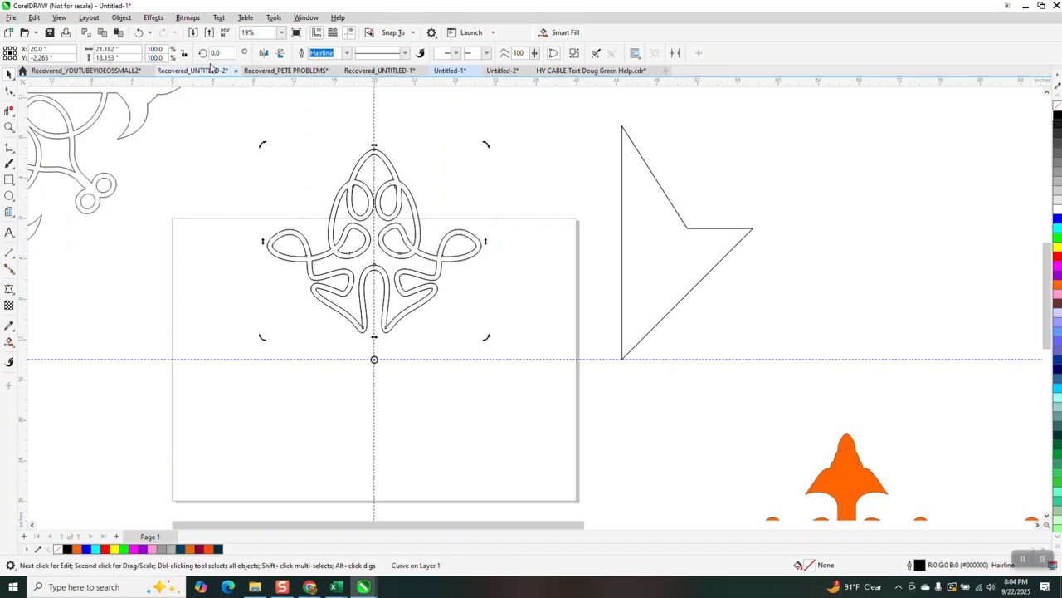
{"action": "type", "text": "90"}
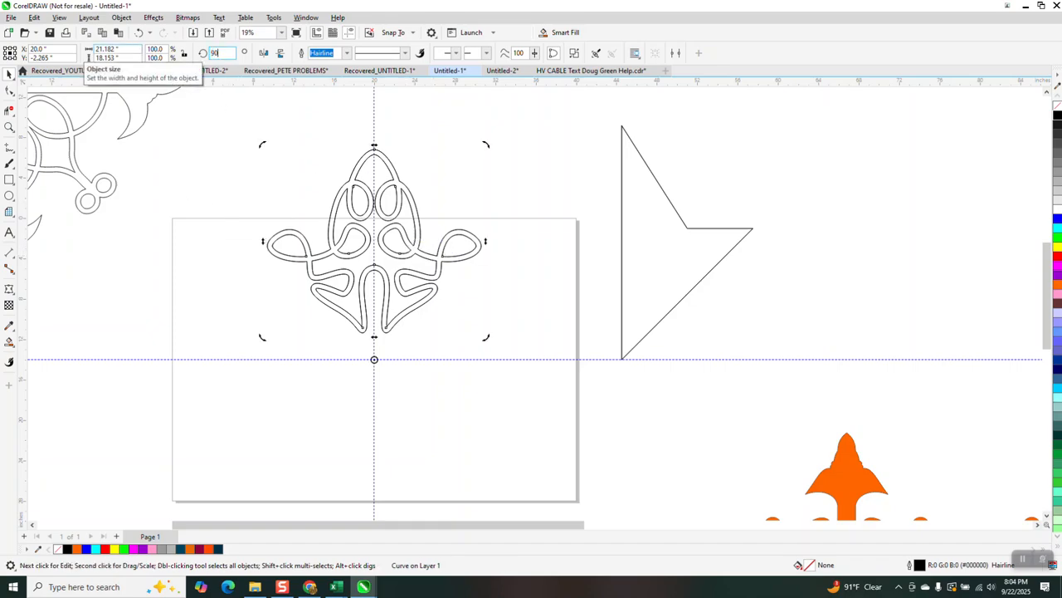
{"action": "key", "text": "Return"}
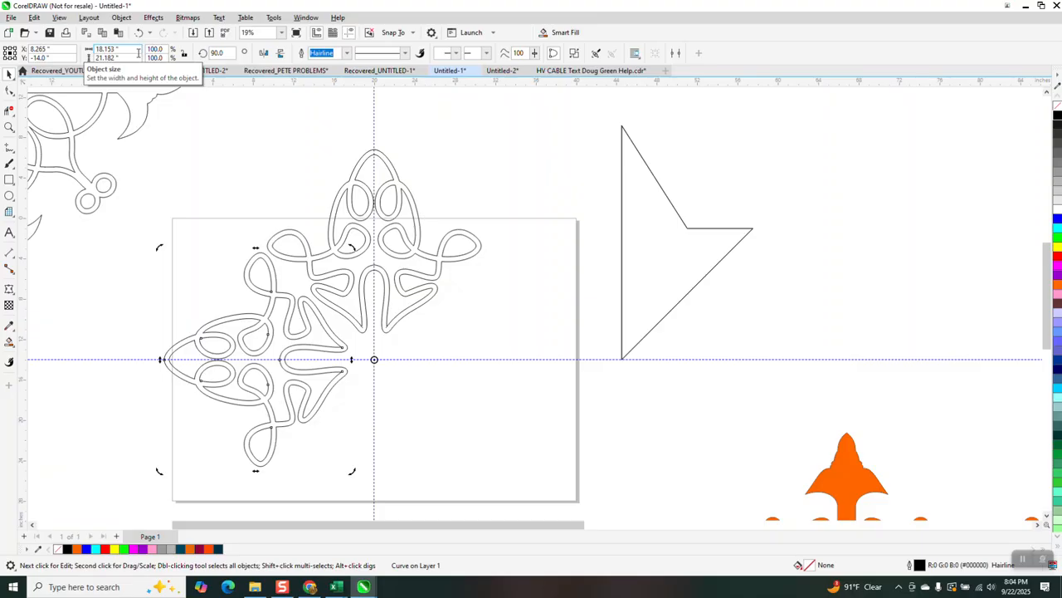
{"action": "key", "text": "ctrl+f"}
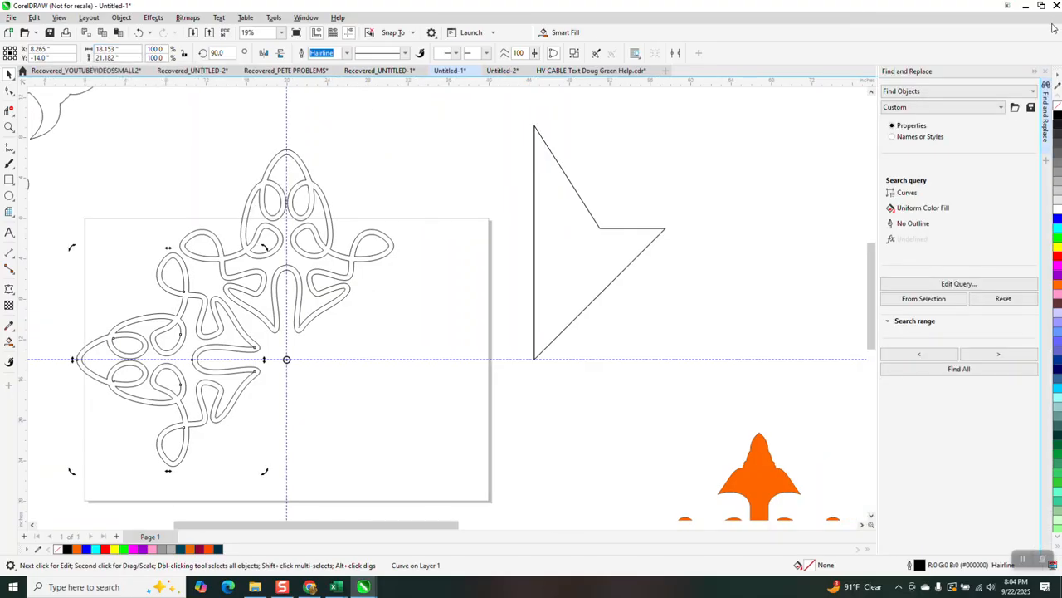
{"action": "left_click", "coordinate": [1047, 72]}
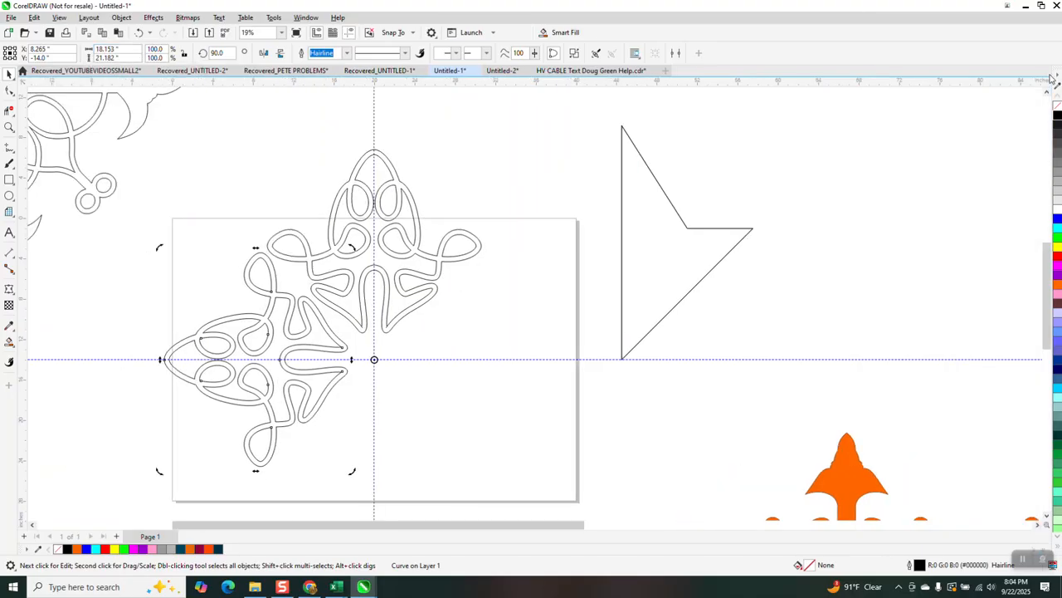
{"action": "key", "text": "ctrl+r"}
{"action": "key", "text": "ctrl+r"}
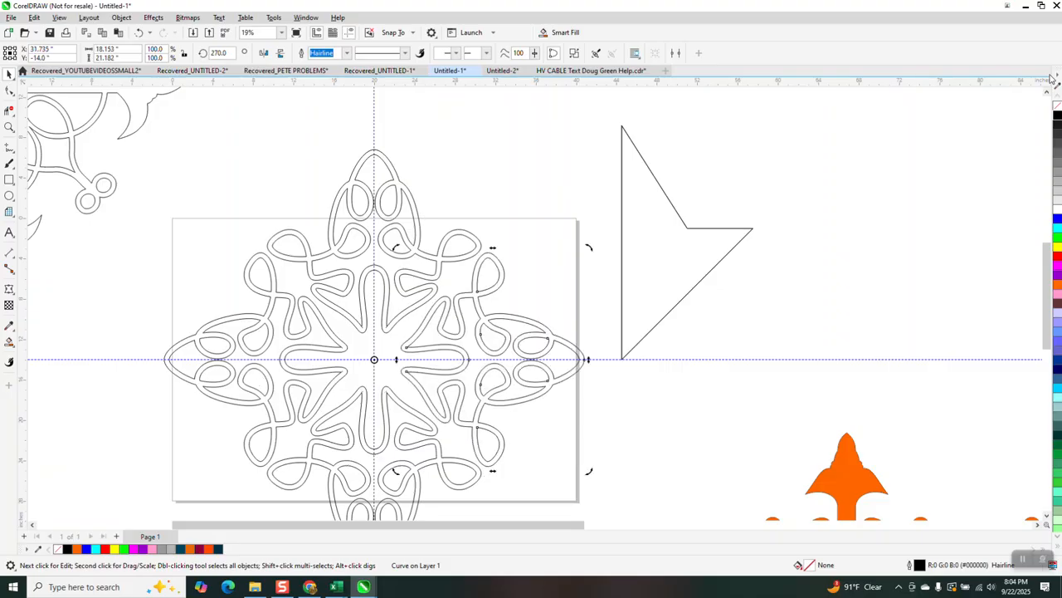
Examine how closely the paired loops and motifs sit together on the left and right arms of the ornament
{"action": "scroll", "coordinate": [966, 244], "scroll_direction": "down", "scroll_amount": 1}
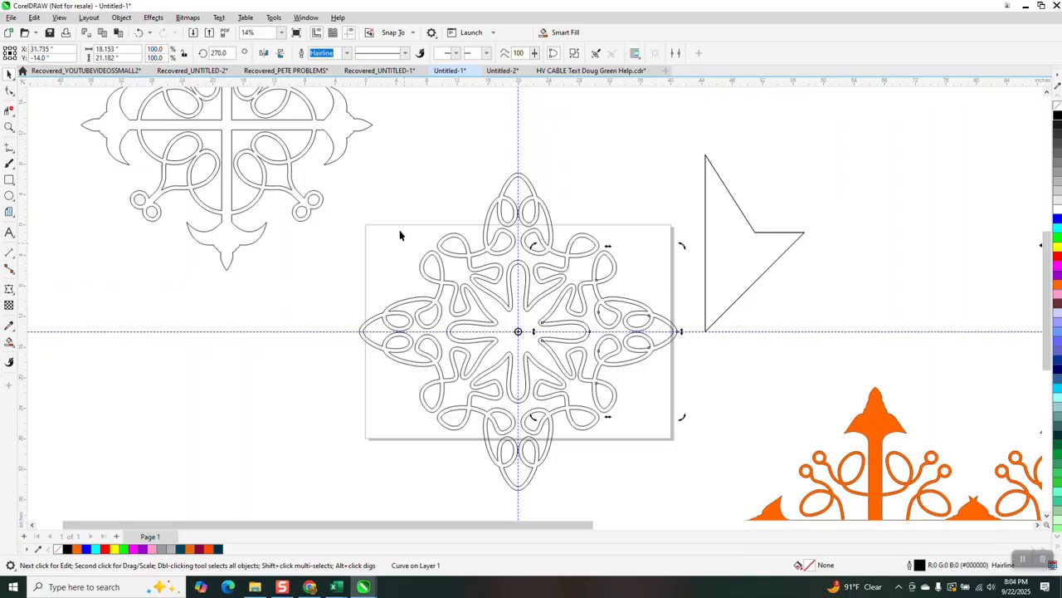
{"action": "left_click_drag", "start_coordinate": [345, 168], "coordinate": [424, 390]}
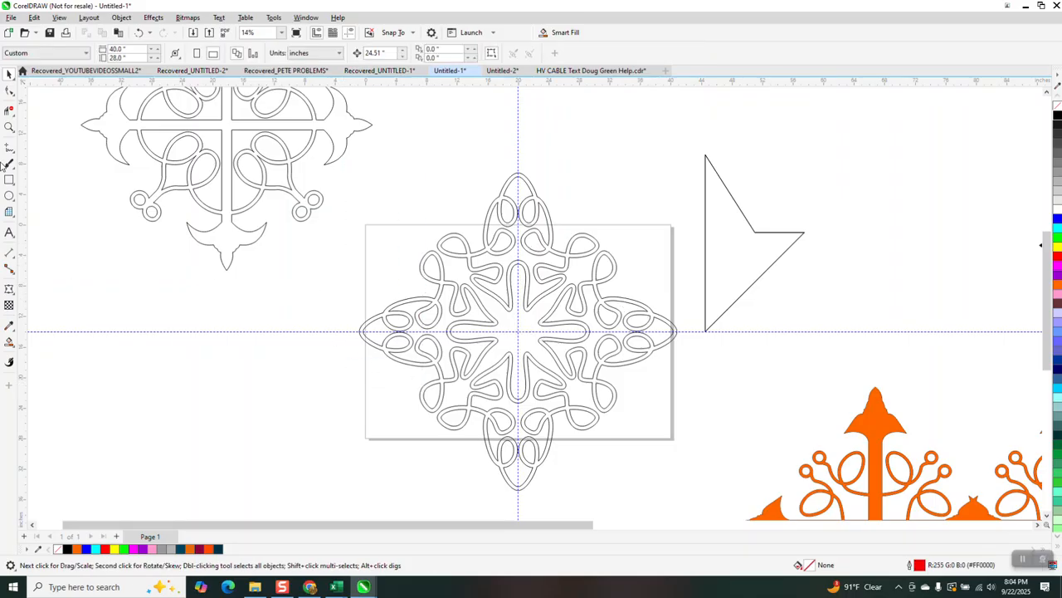
{"action": "left_click", "coordinate": [8, 127]}
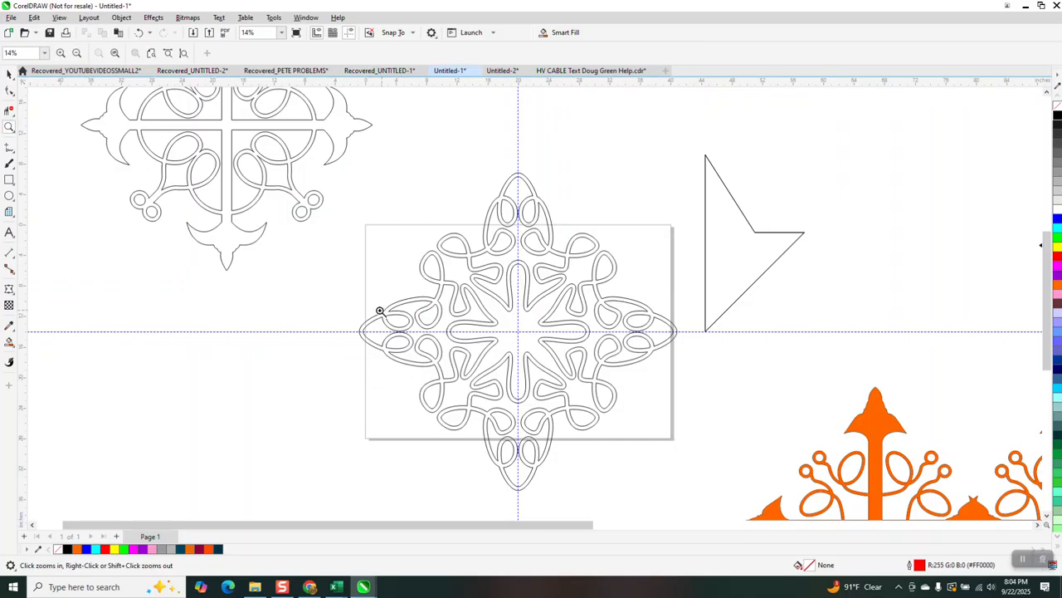
{"action": "left_click", "coordinate": [528, 357]}
{"action": "left_click", "coordinate": [450, 341]}
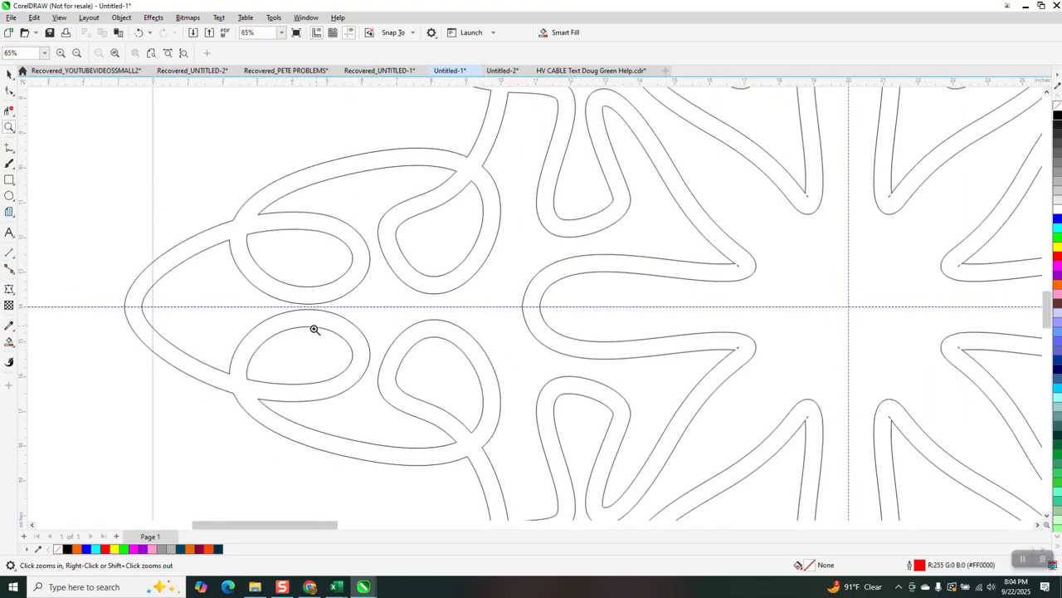
{"action": "scroll", "coordinate": [316, 327], "scroll_direction": "down", "scroll_amount": 4}
{"action": "scroll", "coordinate": [474, 269], "scroll_direction": "down", "scroll_amount": 1}
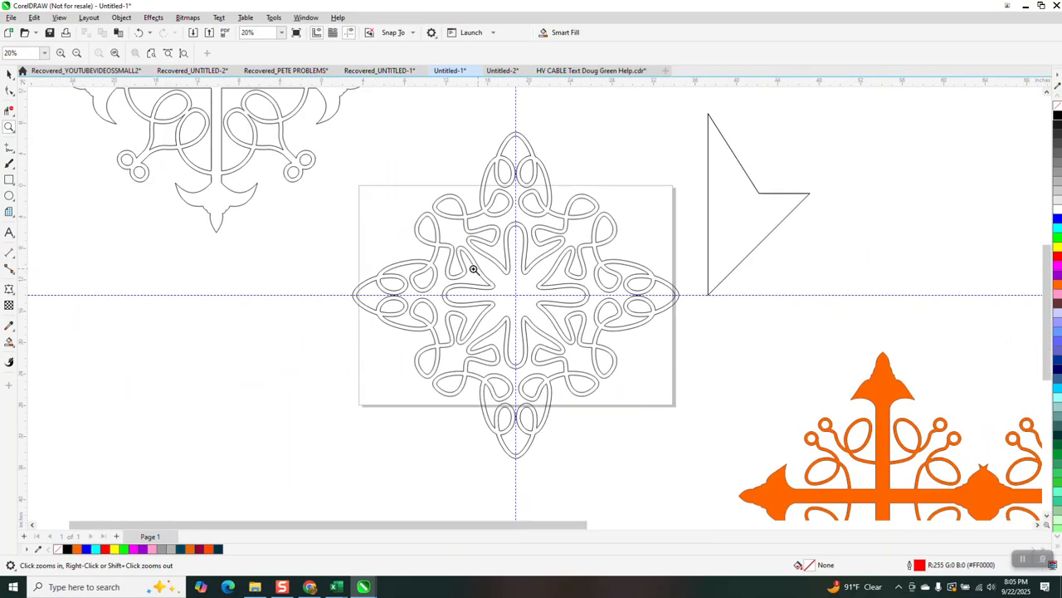
{"action": "left_click_drag", "start_coordinate": [618, 271], "coordinate": [695, 340]}
{"action": "scroll", "coordinate": [657, 323], "scroll_direction": "down", "scroll_amount": 4}
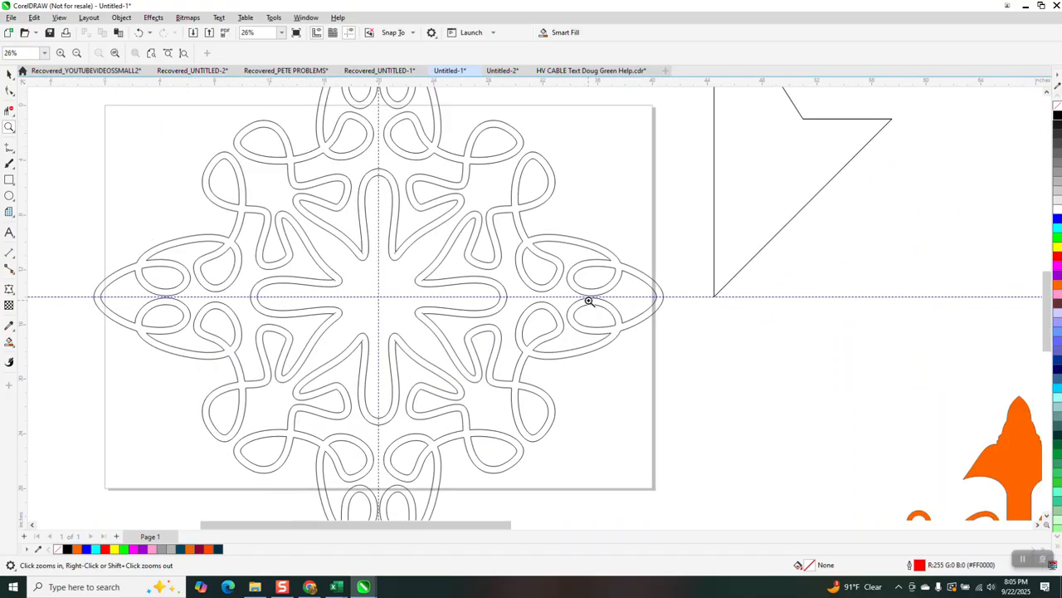
{"action": "scroll", "coordinate": [333, 207], "scroll_direction": "down", "scroll_amount": 2}
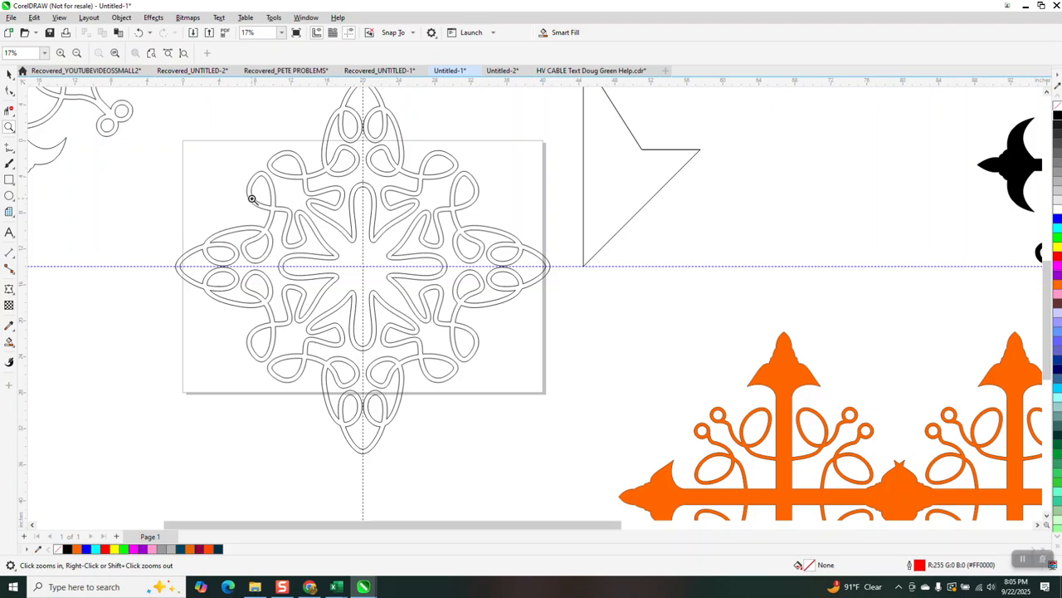
Group the four rotated motifs and delete the half-star template beside them
{"action": "left_click", "coordinate": [9, 74]}
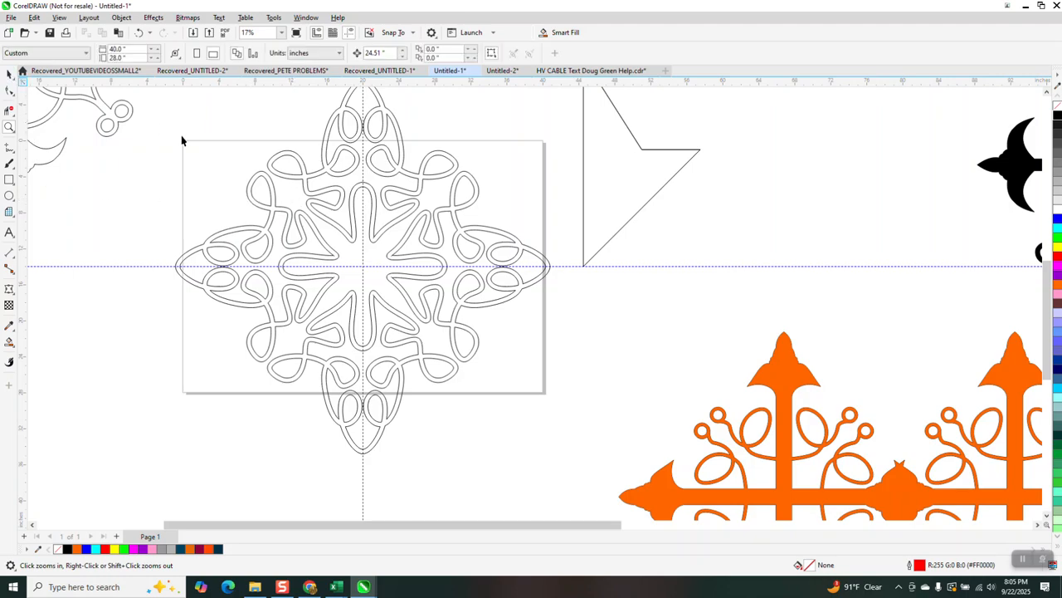
{"action": "left_click", "coordinate": [10, 342]}
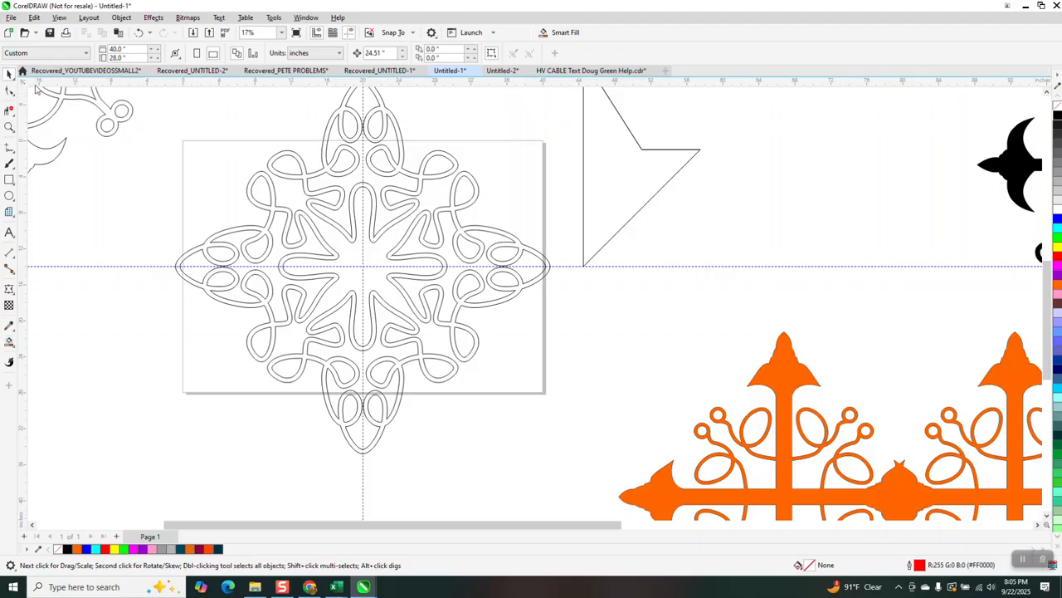
{"action": "scroll", "coordinate": [183, 145], "scroll_direction": "down", "scroll_amount": 1}
{"action": "left_click_drag", "start_coordinate": [170, 93], "coordinate": [511, 402]}
{"action": "key", "text": "ctrl+g"}
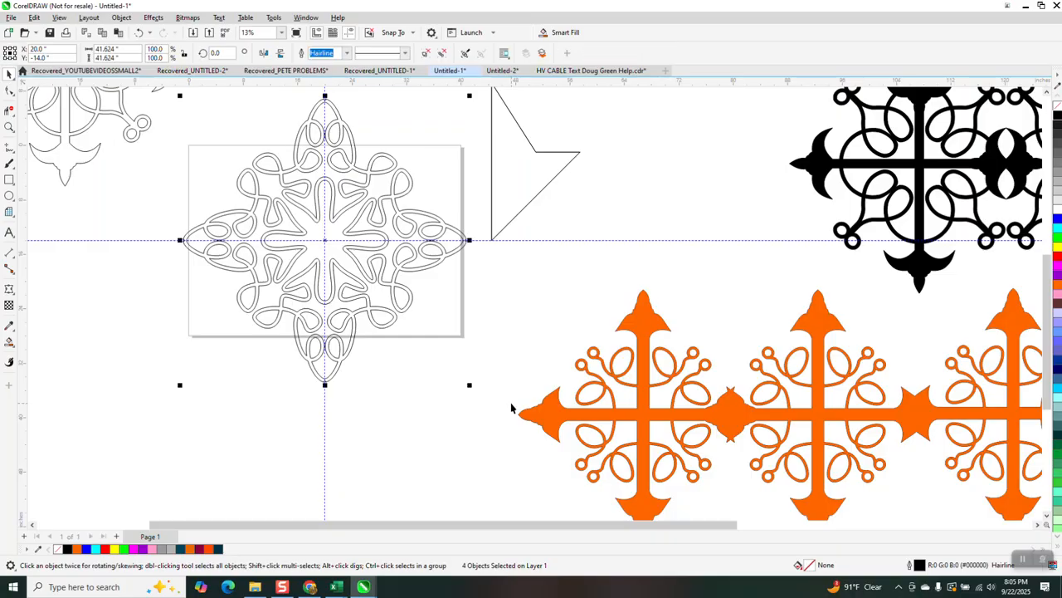
{"action": "left_click", "coordinate": [539, 197]}
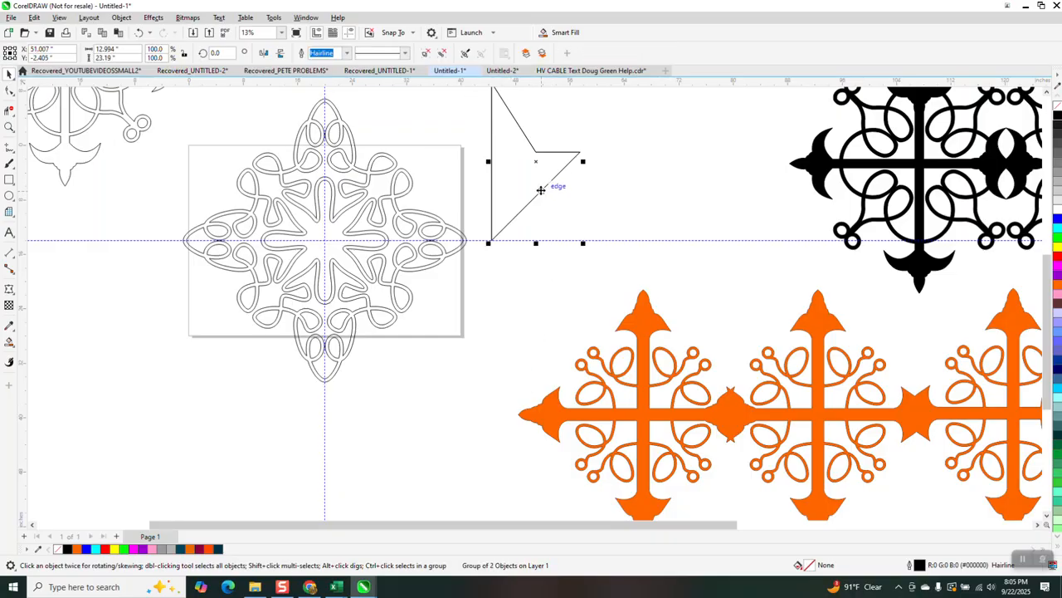
{"action": "key", "text": "Delete"}
Set Smart Fill to blue with no outline and fill the ornament's top motif
{"action": "left_click", "coordinate": [10, 126]}
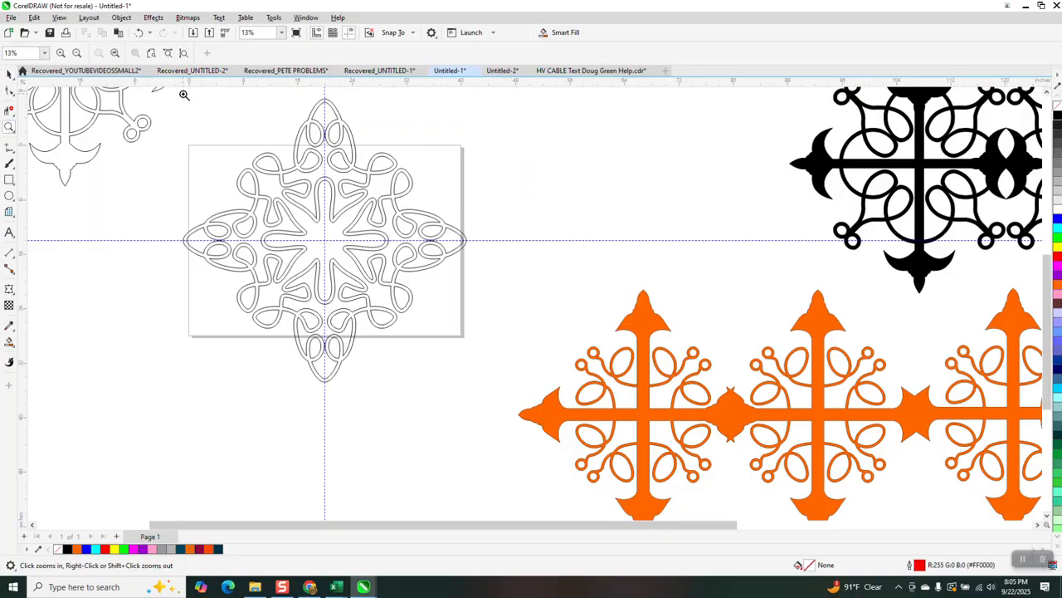
{"action": "left_click_drag", "start_coordinate": [524, 366], "coordinate": [545, 374]}
{"action": "left_click", "coordinate": [9, 341]}
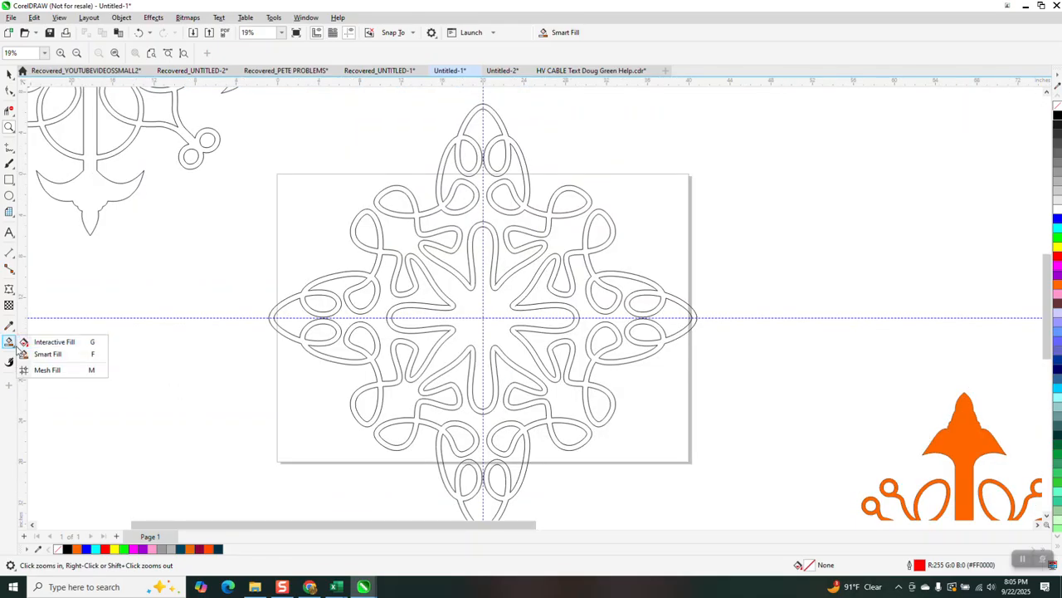
{"action": "left_click", "coordinate": [47, 354]}
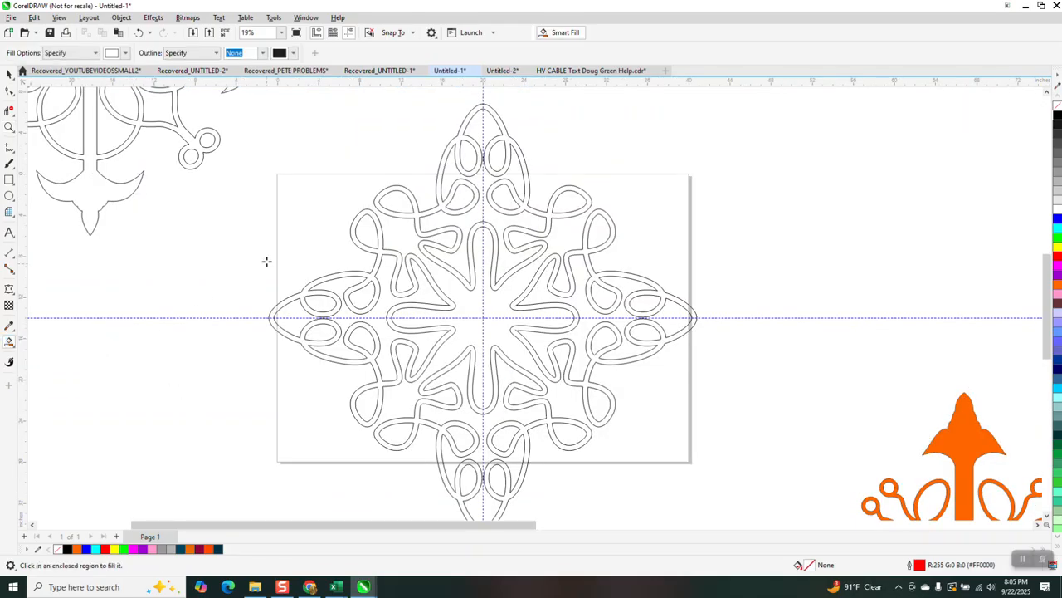
{"action": "left_click", "coordinate": [126, 53]}
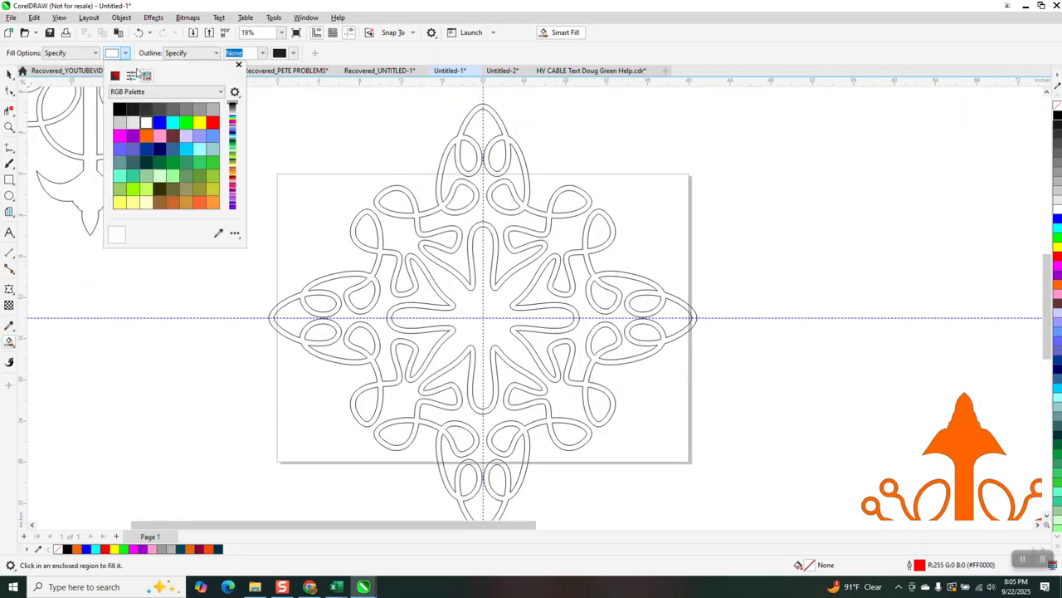
{"action": "left_click", "coordinate": [159, 122]}
{"action": "left_click", "coordinate": [496, 121]}
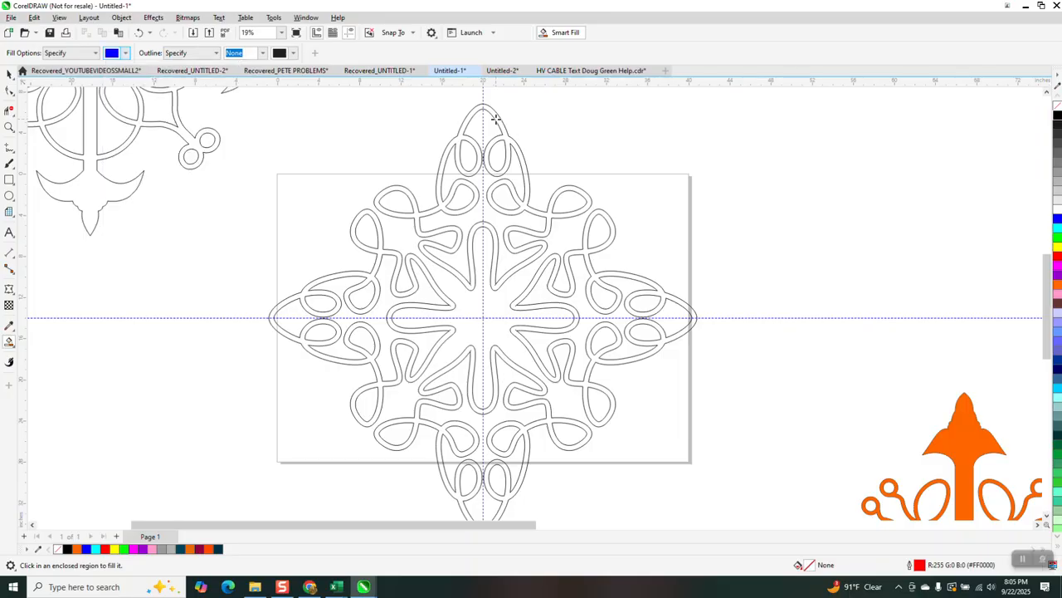
{"action": "left_click", "coordinate": [502, 125]}
Set the Smart Fill colour to red and fill the ornament's left motif
{"action": "left_click", "coordinate": [126, 54]}
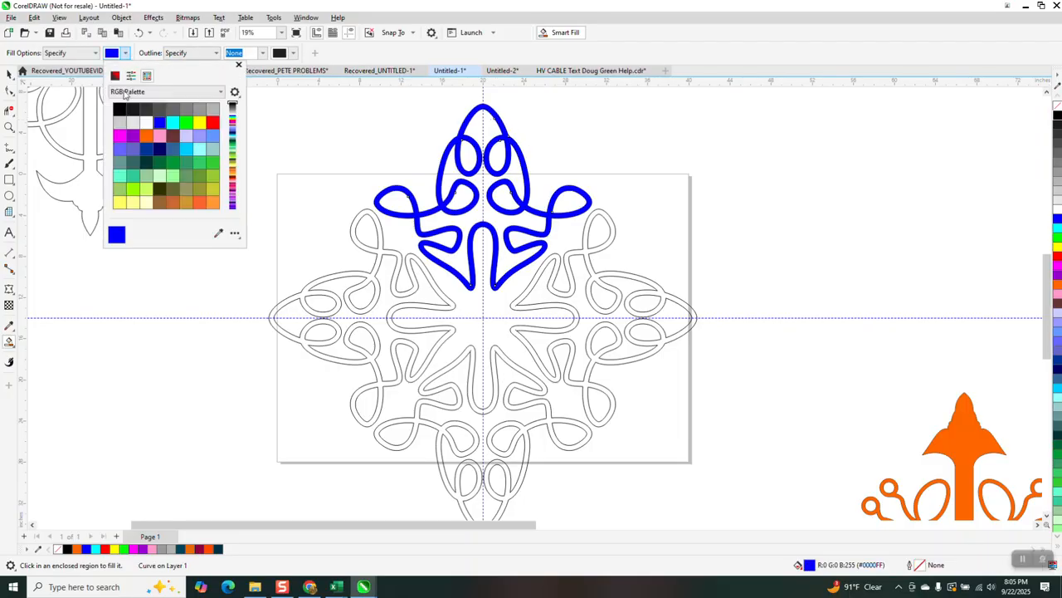
{"action": "left_click", "coordinate": [212, 122]}
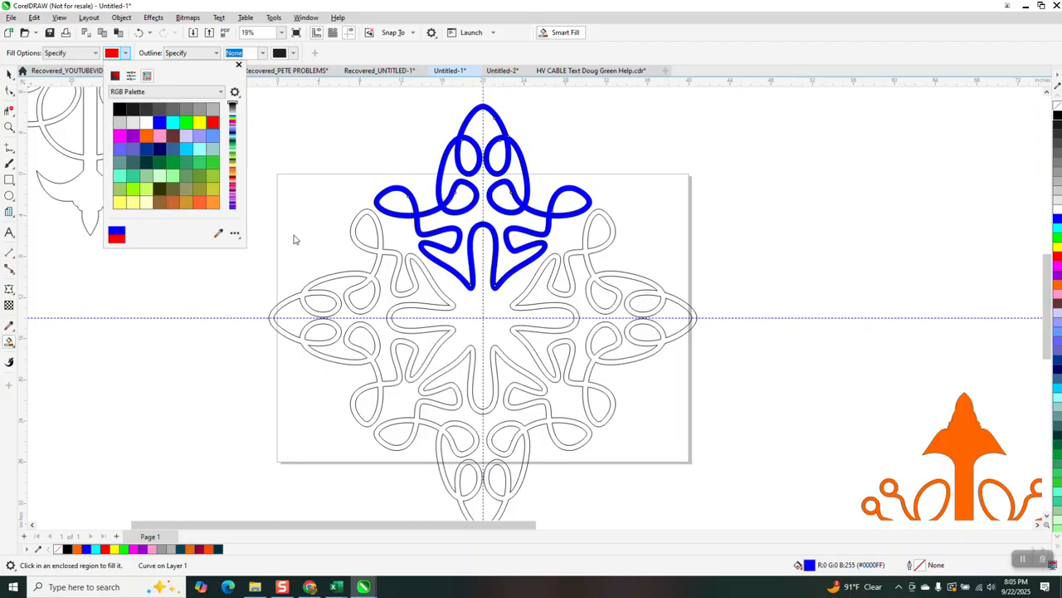
{"action": "left_click", "coordinate": [382, 254]}
{"action": "left_click", "coordinate": [381, 252]}
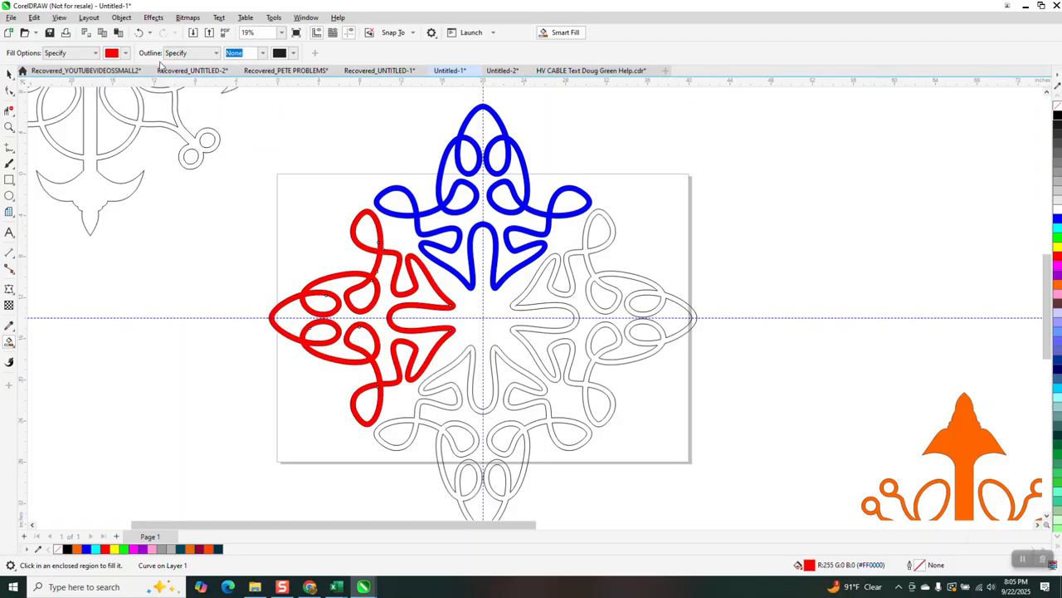
Fill the ornament's bottom motif with yellow using Smart Fill
{"action": "left_click", "coordinate": [126, 53]}
{"action": "left_click", "coordinate": [200, 122]}
{"action": "left_click", "coordinate": [492, 354]}
{"action": "left_click", "coordinate": [493, 352]}
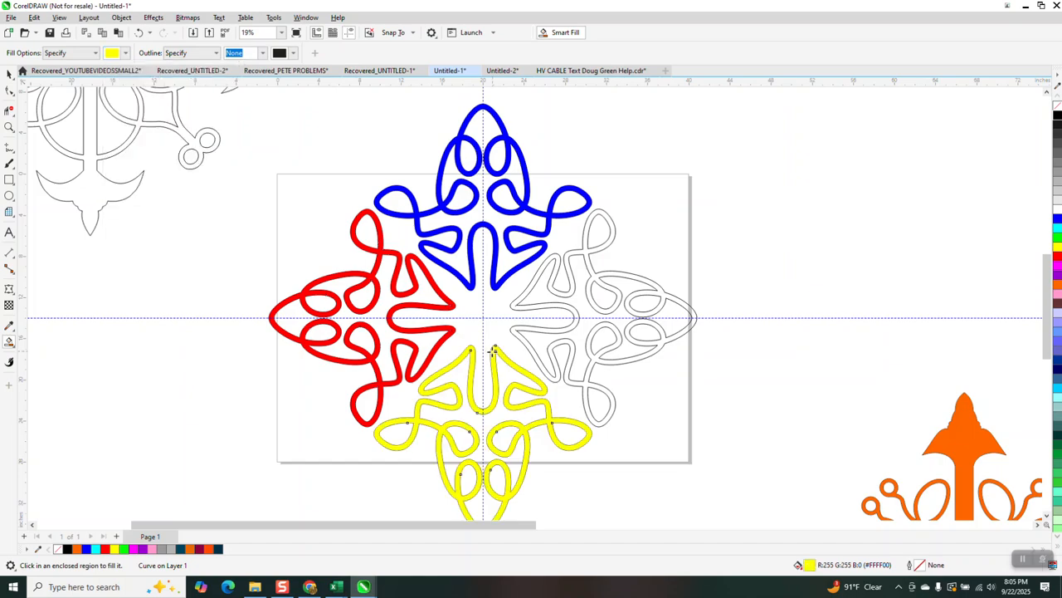
Switch Smart Fill to green and fill the remaining right motif of the ornament
{"action": "left_click", "coordinate": [126, 53]}
{"action": "left_click", "coordinate": [186, 122]}
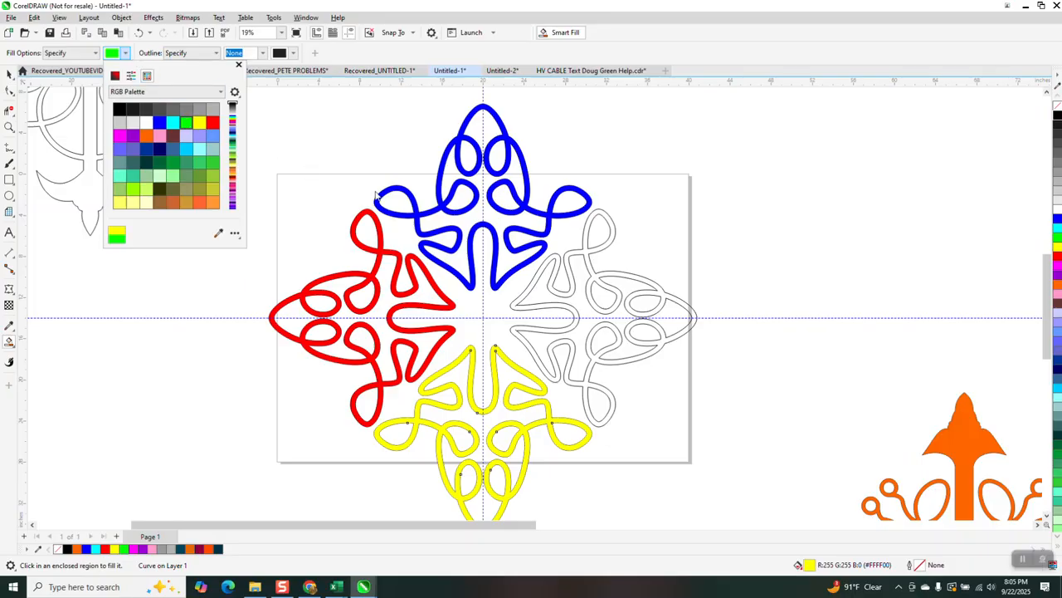
{"action": "left_click", "coordinate": [587, 259]}
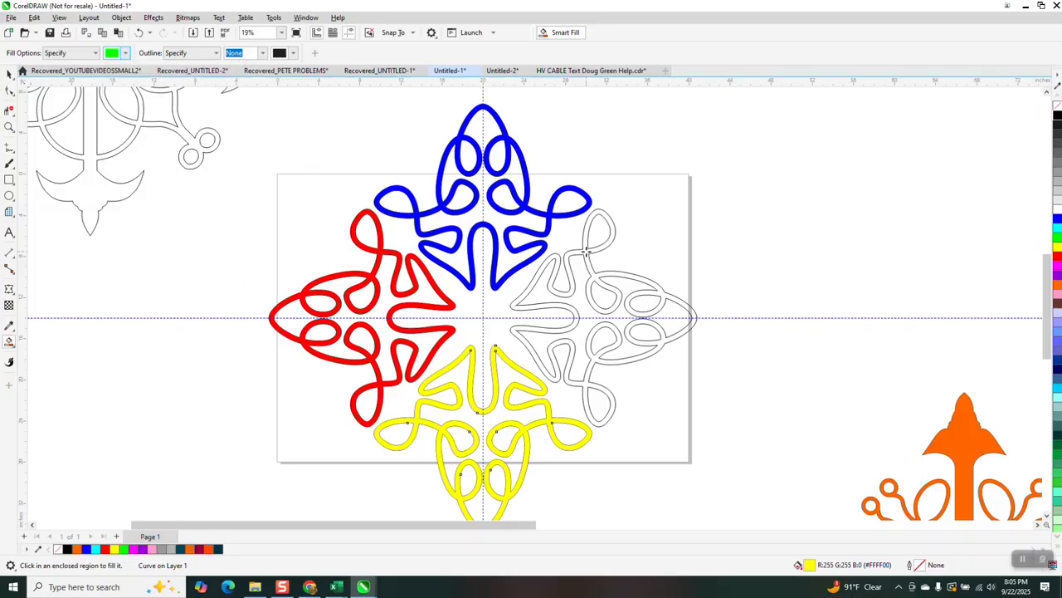
{"action": "left_click", "coordinate": [585, 253]}
Move the green motif clear of the page to the right and delete the original outlined group
{"action": "left_click", "coordinate": [10, 73]}
{"action": "left_click", "coordinate": [678, 199]}
{"action": "left_click", "coordinate": [682, 304]}
{"action": "key", "text": "Right"}
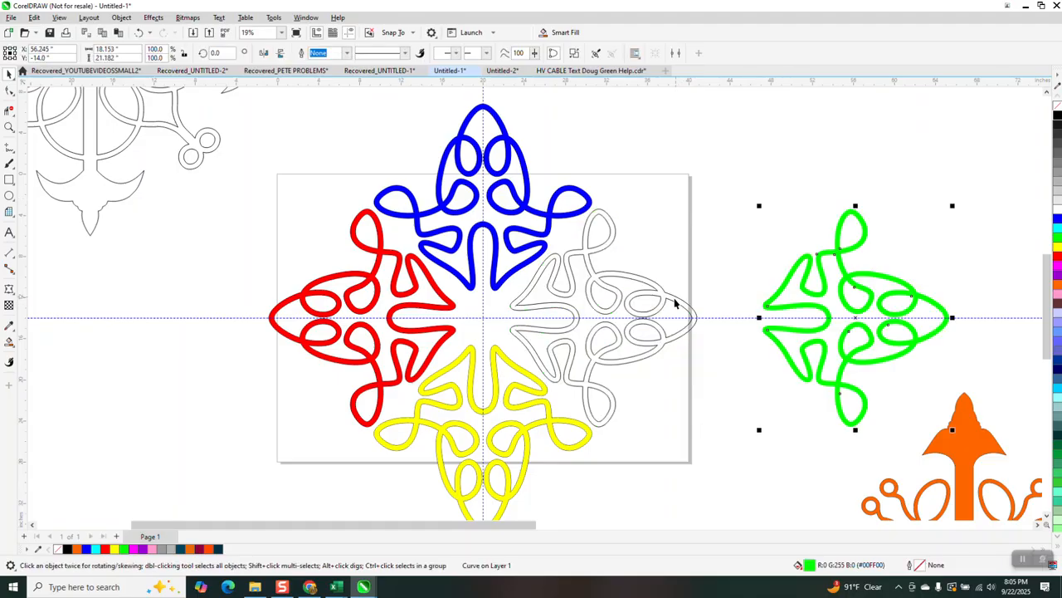
{"action": "left_click", "coordinate": [655, 291]}
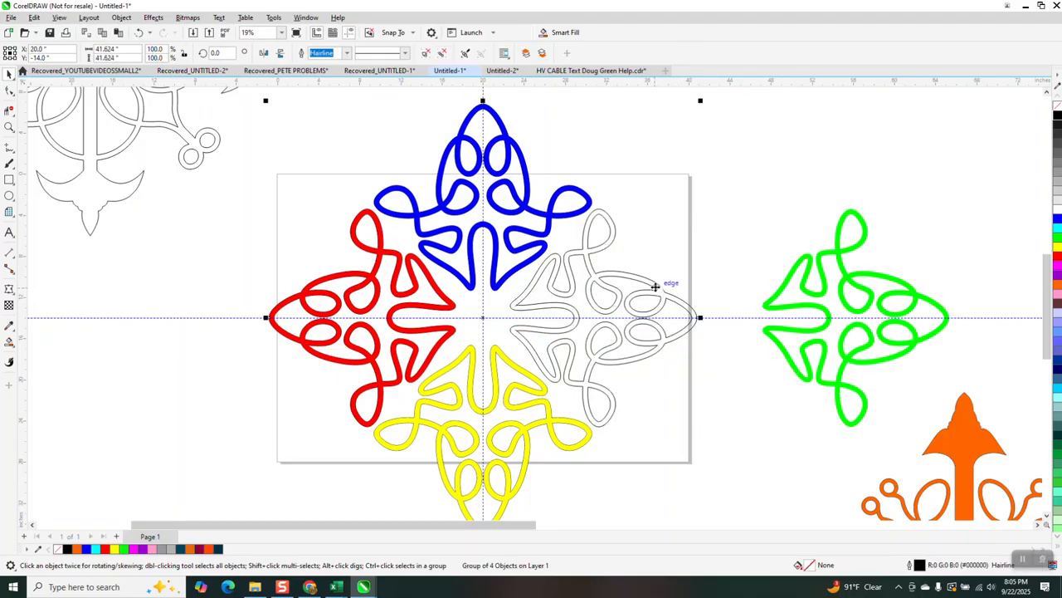
{"action": "key", "text": "Delete"}
Return the green motif to its place on the ornament's right arm, centred on the horizontal guideline
{"action": "left_click", "coordinate": [770, 302]}
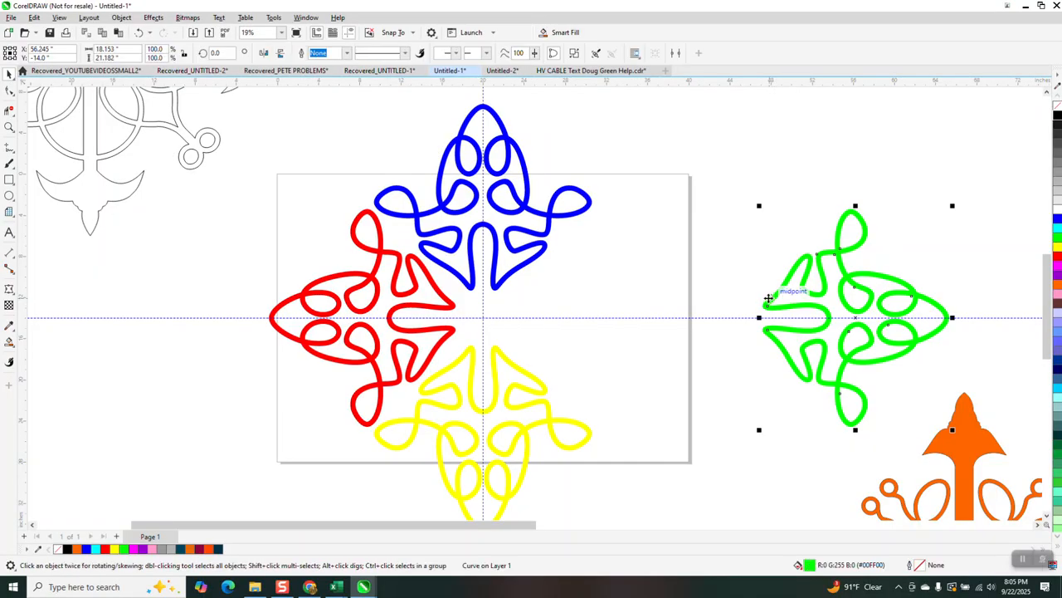
{"action": "key", "text": "r"}
{"action": "scroll", "coordinate": [493, 287], "scroll_direction": "down", "scroll_amount": 2}
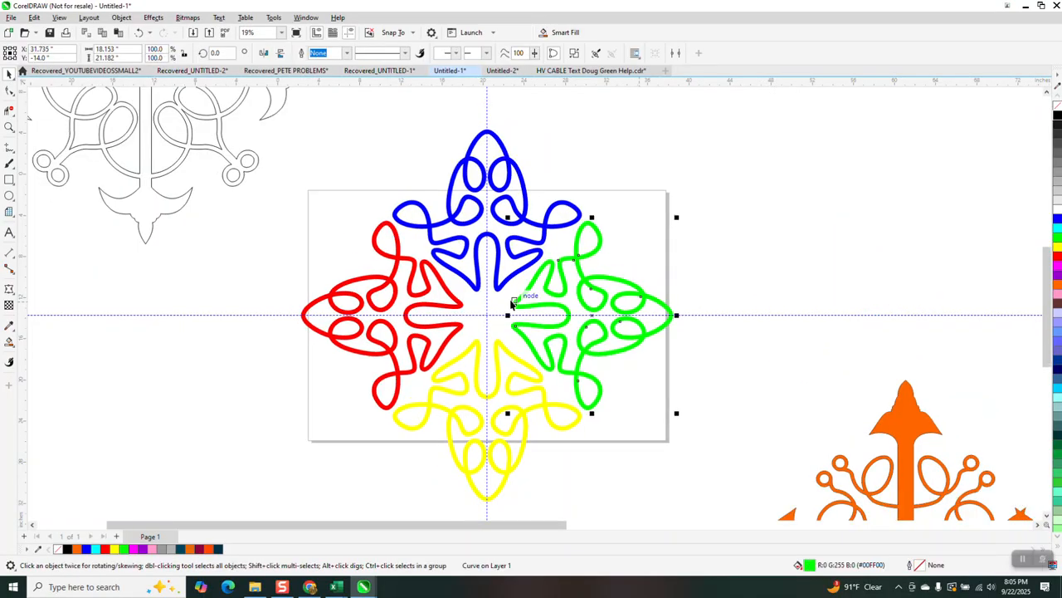
Group the four coloured motifs and scale the group down to 55%
{"action": "left_click_drag", "start_coordinate": [712, 150], "coordinate": [709, 345]}
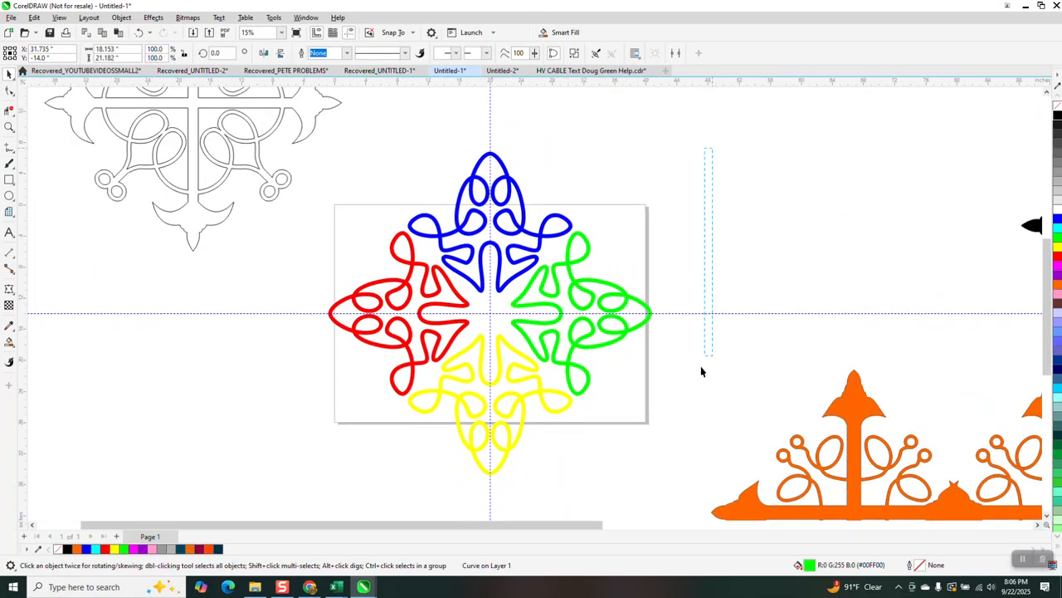
{"action": "left_click_drag", "start_coordinate": [407, 477], "coordinate": [308, 518]}
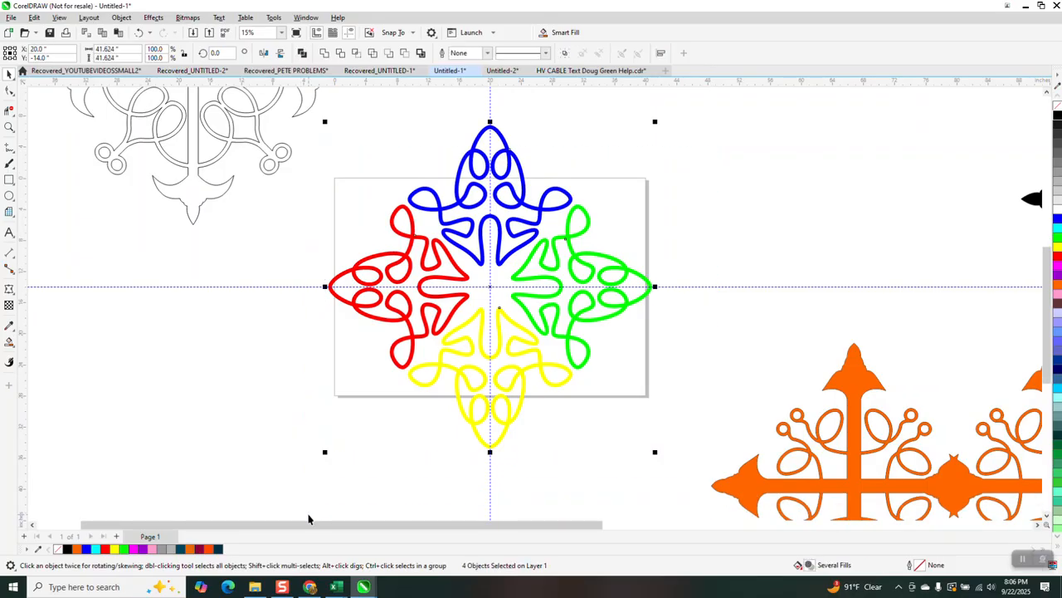
{"action": "key", "text": "ctrl+g"}
{"action": "left_click_drag", "start_coordinate": [655, 121], "coordinate": [509, 266]}
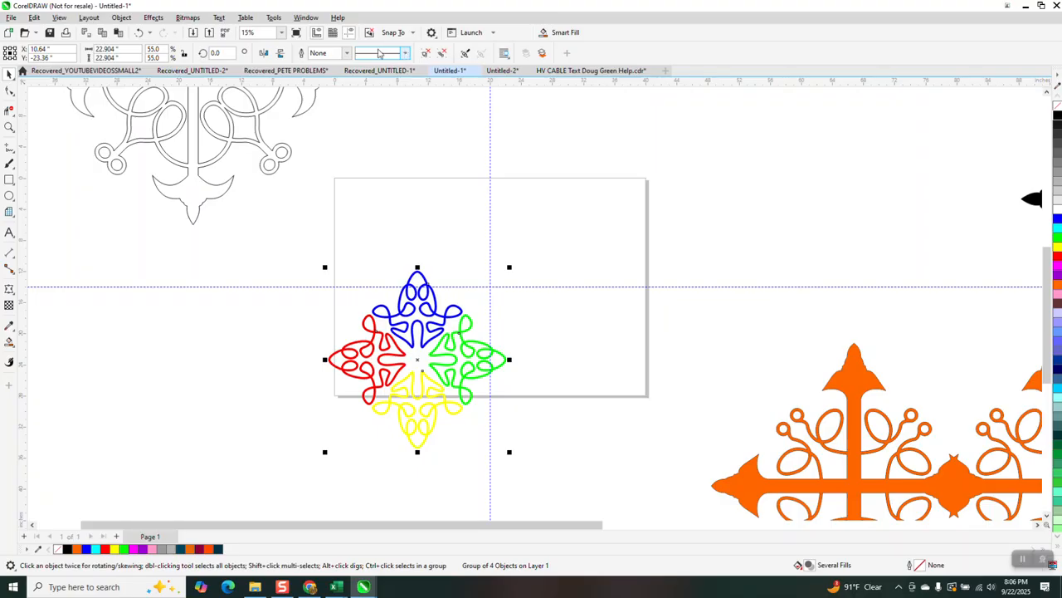
Hide the guidelines and move the grouped ornament to the middle of the page
{"action": "left_click", "coordinate": [349, 35]}
{"action": "left_click_drag", "start_coordinate": [432, 322], "coordinate": [500, 278]}
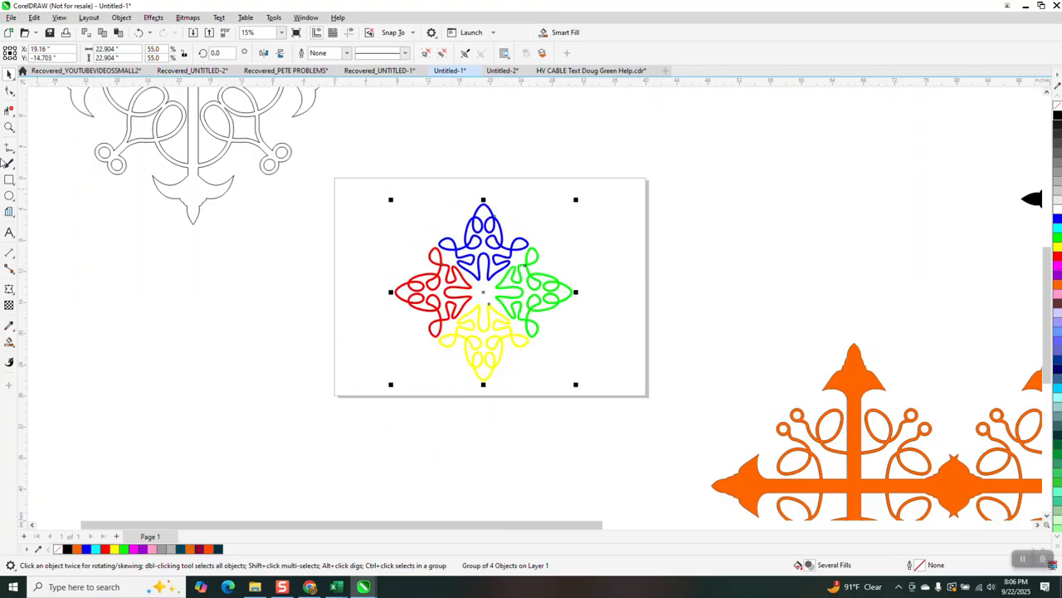
Draw a rectangle about 29 by 27 inches around the ornament and fill it with black
{"action": "left_click", "coordinate": [8, 181]}
{"action": "left_click_drag", "start_coordinate": [378, 190], "coordinate": [610, 399]}
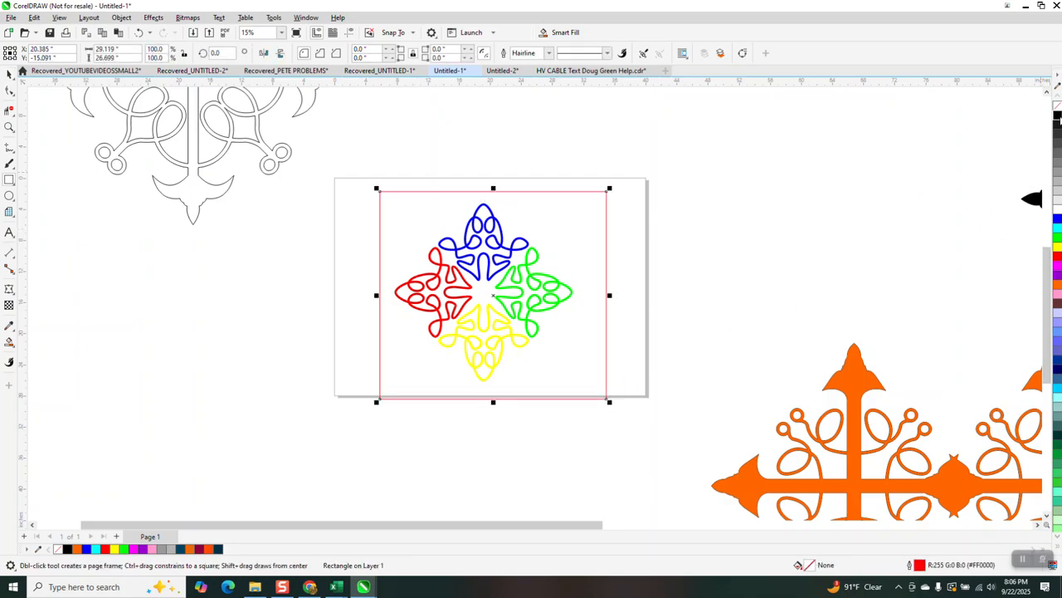
{"action": "left_click", "coordinate": [1057, 120]}
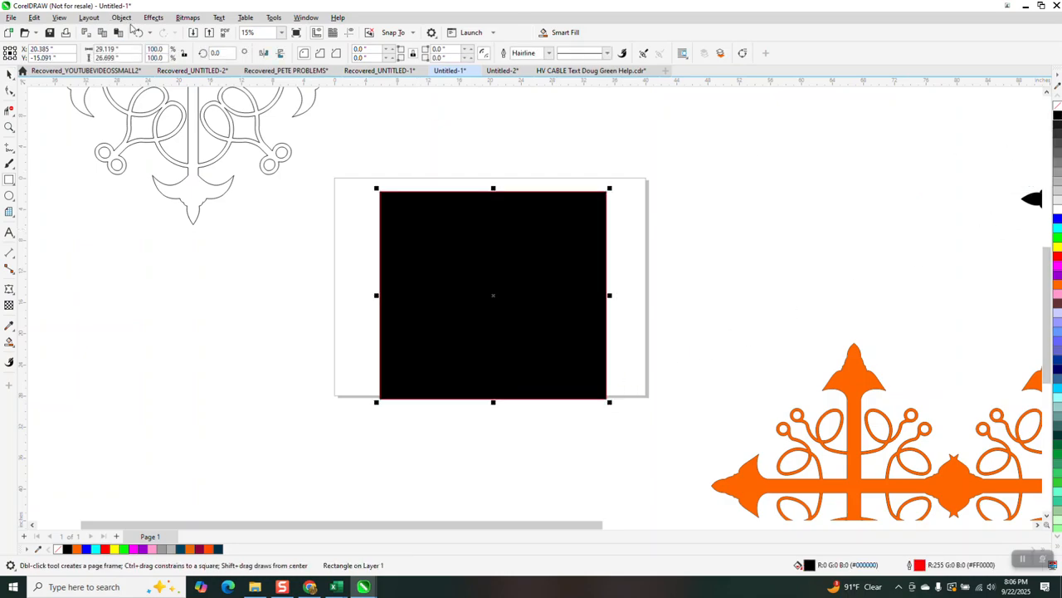
Send the black rectangle behind the coloured ornament so it serves as the background
{"action": "left_click", "coordinate": [124, 18]}
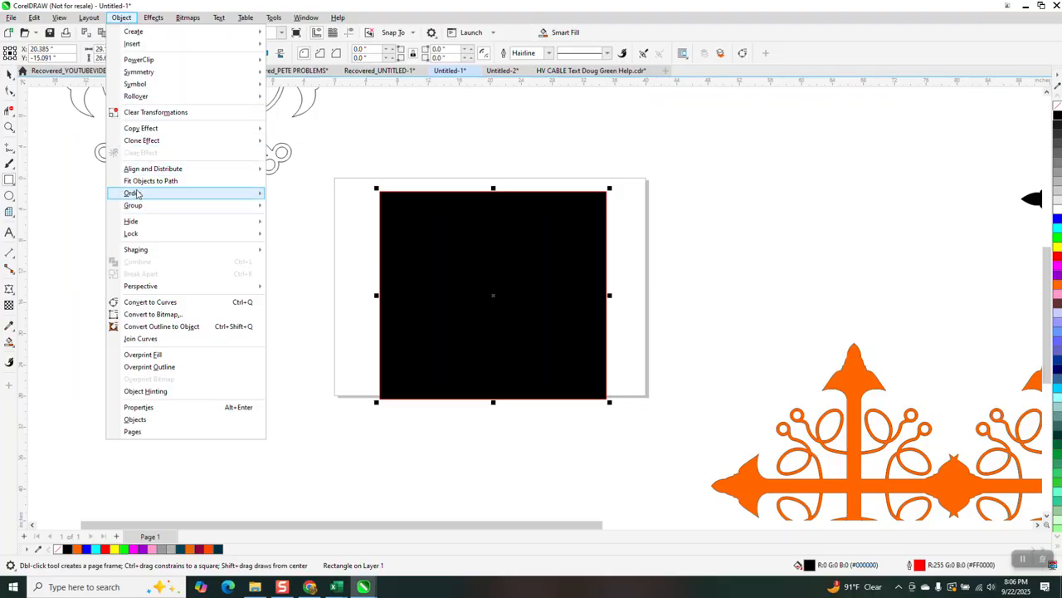
{"action": "mouse_move", "coordinate": [137, 194]}
{"action": "left_click", "coordinate": [286, 208]}
{"action": "left_click", "coordinate": [9, 126]}
{"action": "left_click_drag", "start_coordinate": [403, 201], "coordinate": [735, 438]}
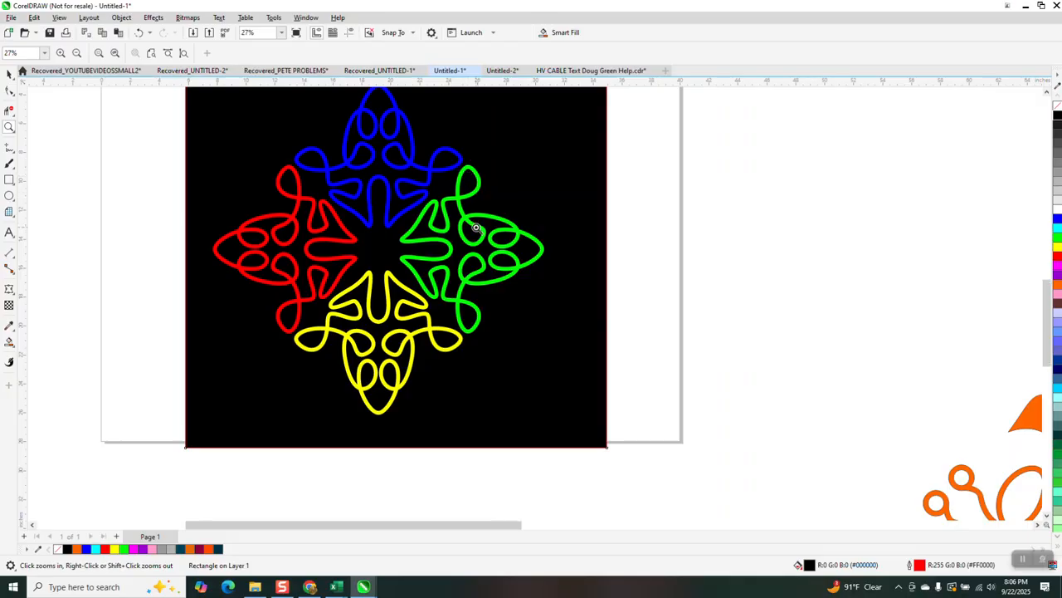
{"action": "scroll", "coordinate": [477, 224], "scroll_direction": "down", "scroll_amount": 2}
{"action": "left_click_drag", "start_coordinate": [273, 105], "coordinate": [577, 393]}
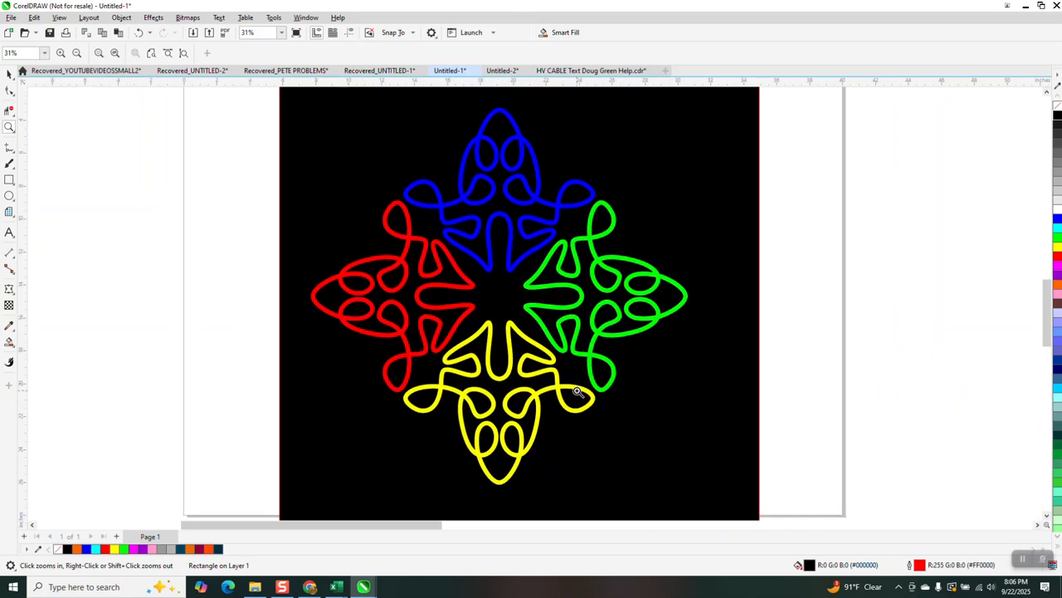